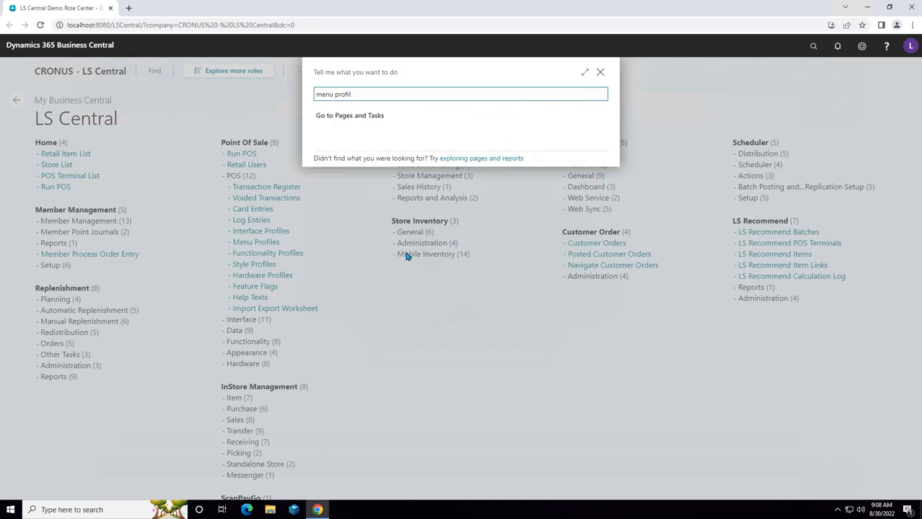
# Step: Open the POS menu profile list, search it for "fashion" and open the #FASHION2 profile card for editing
pyautogui.click(366, 141)
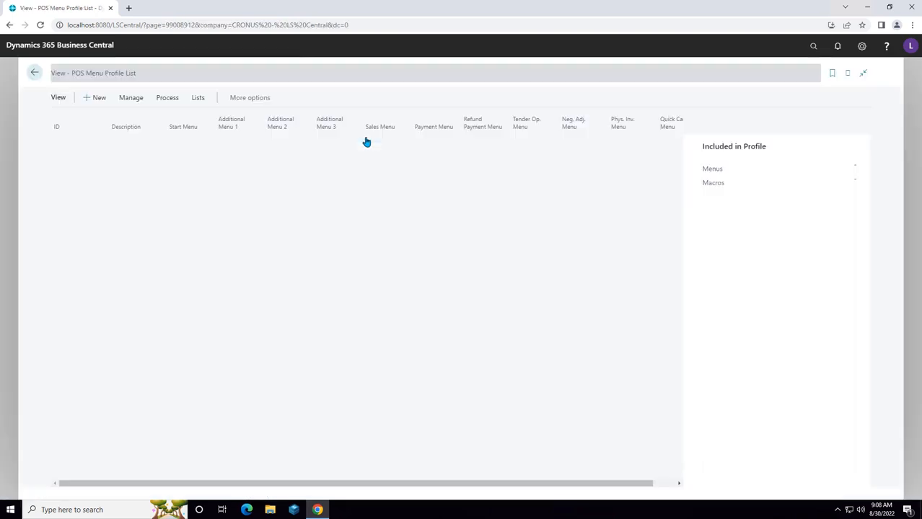
pyautogui.click(78, 97)
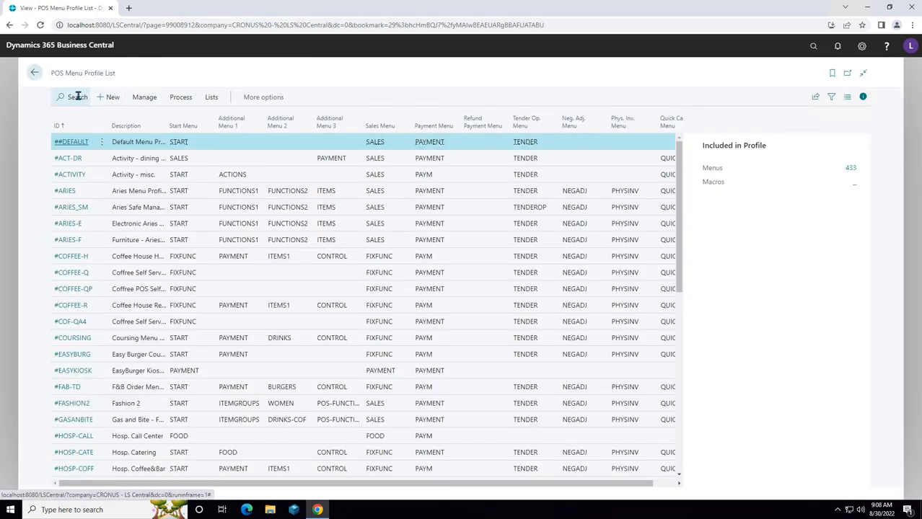
pyautogui.write('fashion')
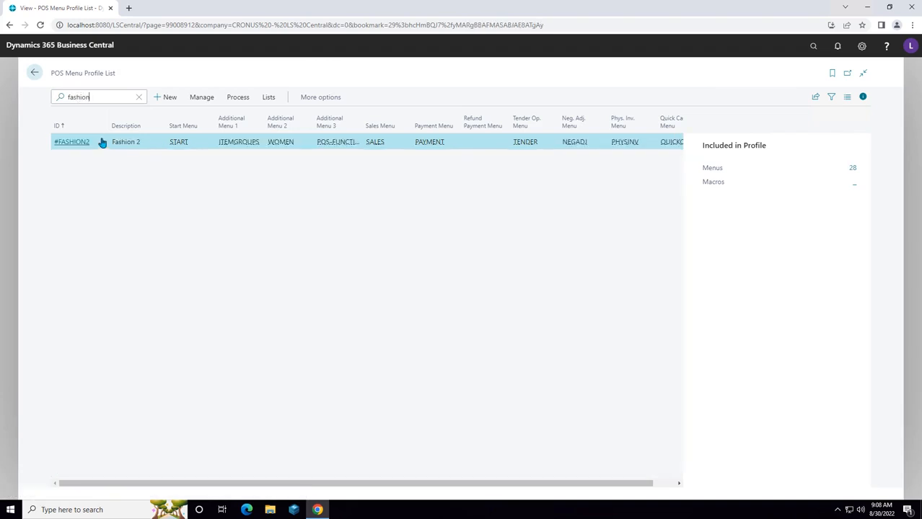
pyautogui.click(102, 144)
pyautogui.click(80, 180)
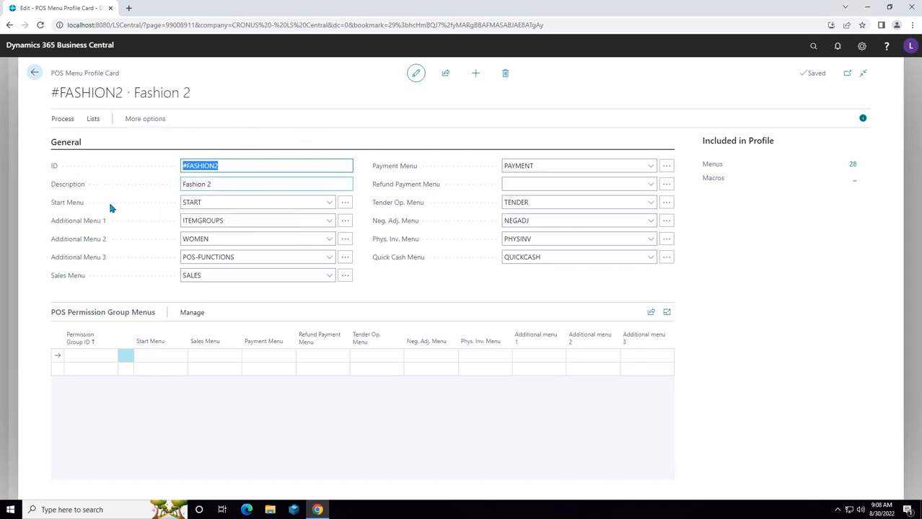
# Step: Examine the Start Menu and Additional Menu 1, 2 and 3 assignments on the profile card
pyautogui.click(212, 202)
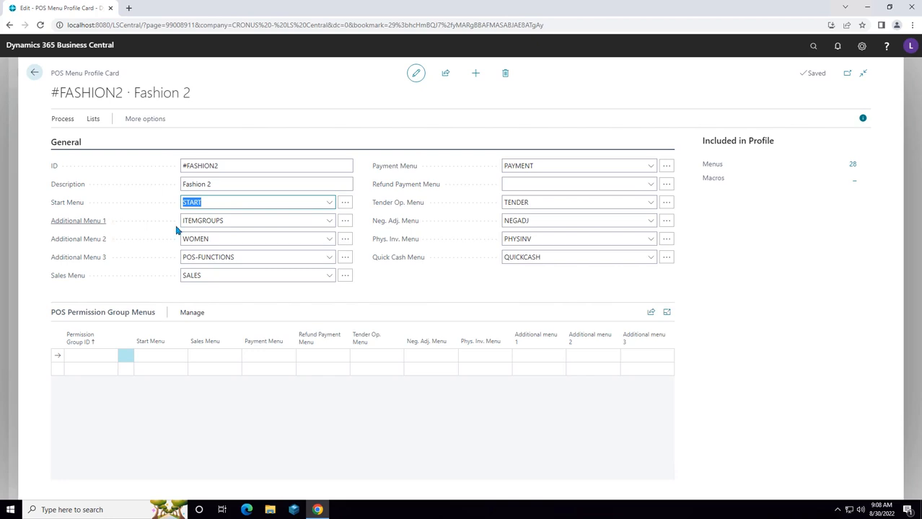
pyautogui.click(233, 223)
pyautogui.doubleClick(233, 223)
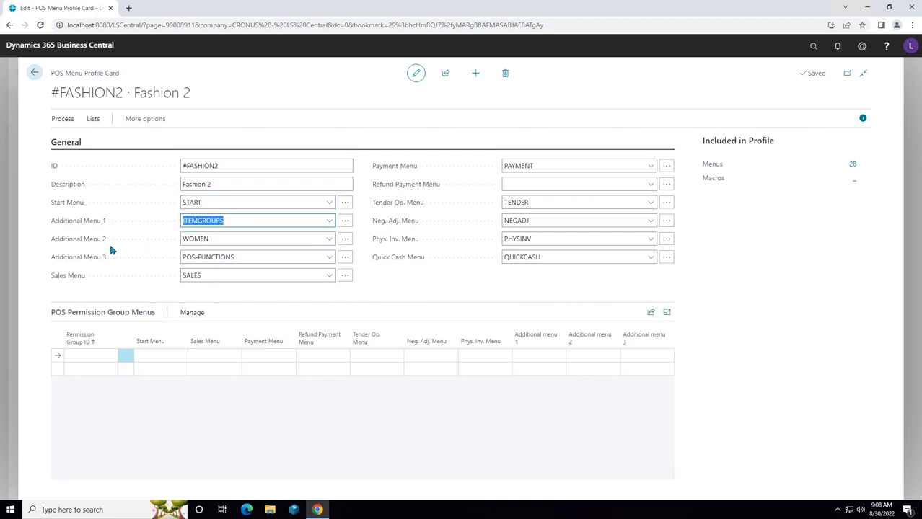
pyautogui.doubleClick(231, 241)
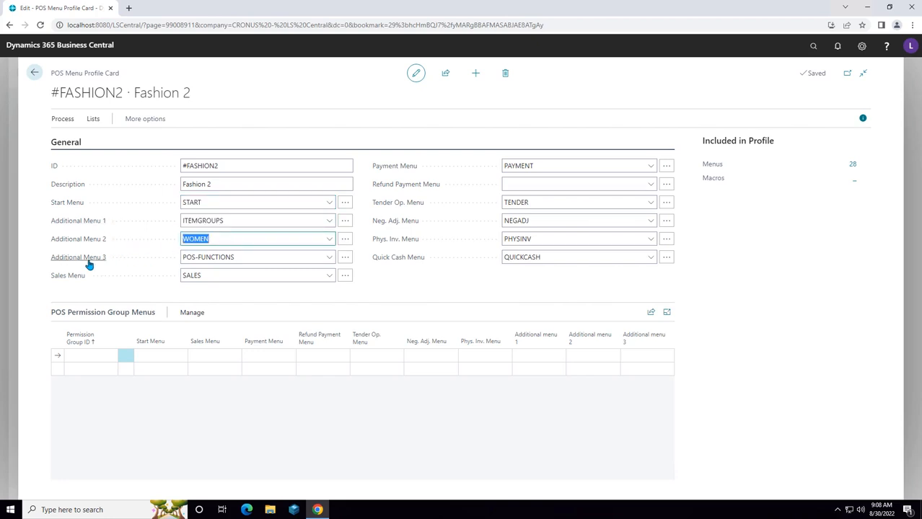
pyautogui.doubleClick(244, 259)
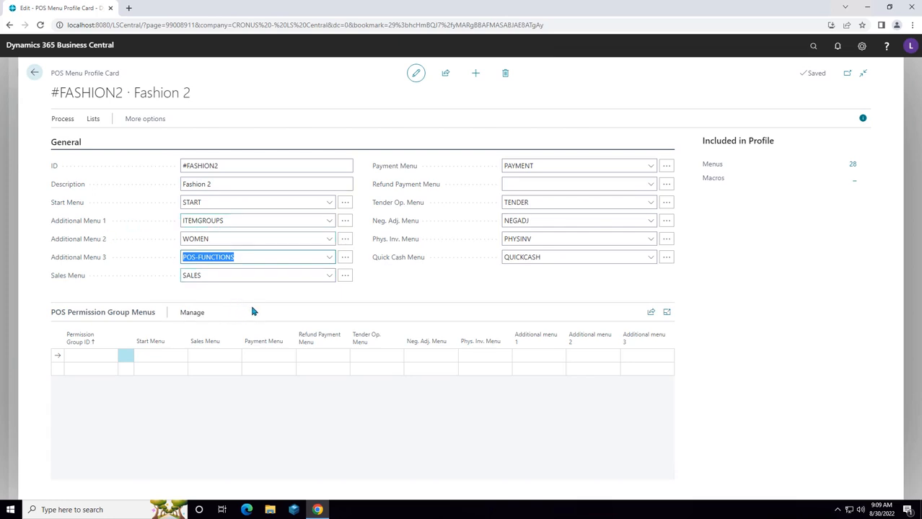
# Step: Create a new menu in the #FASHION2 profile's menu list with menu ID NEW and description New
pyautogui.click(93, 119)
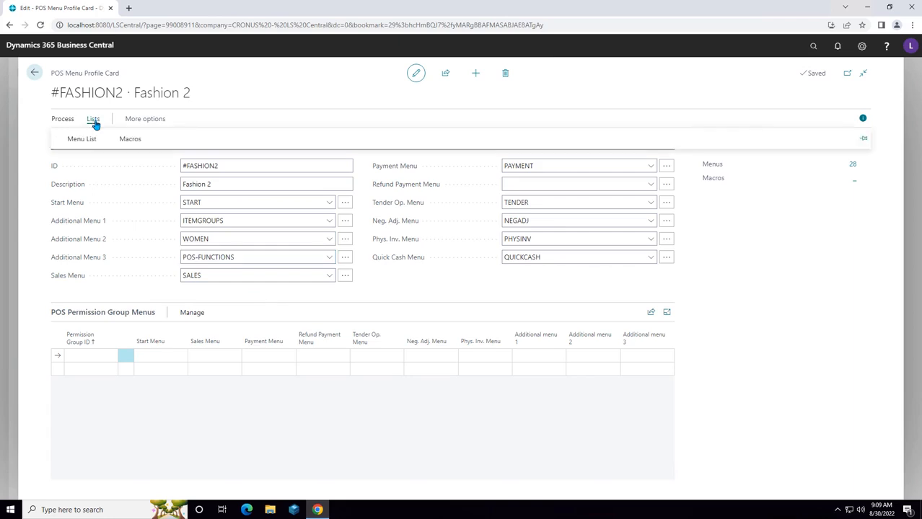
pyautogui.click(82, 139)
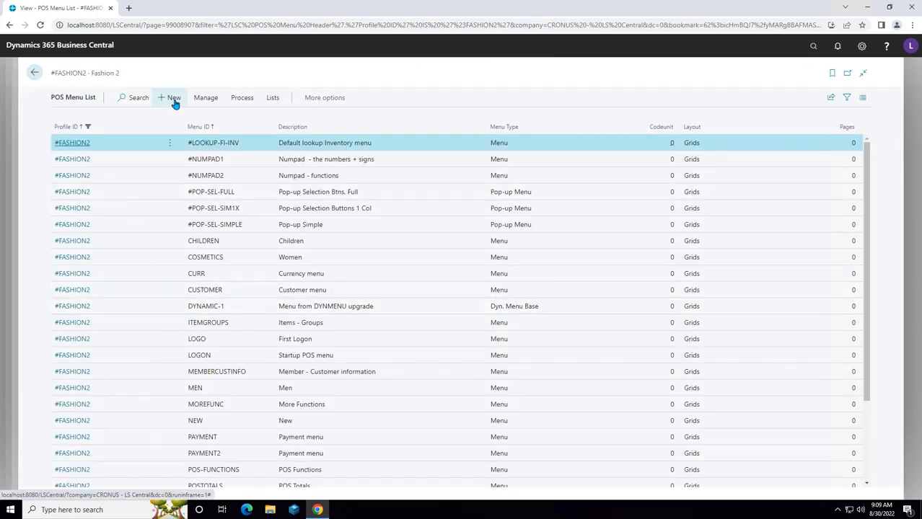
pyautogui.click(174, 100)
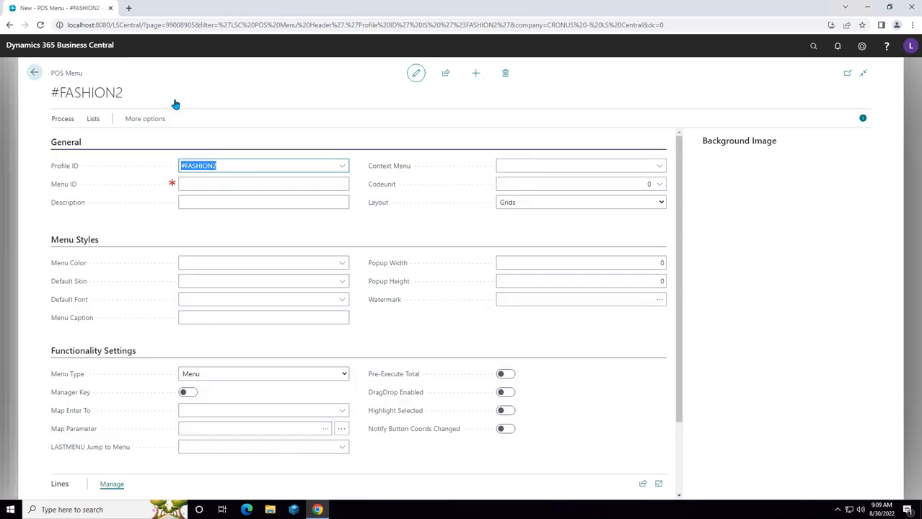
pyautogui.click(222, 185)
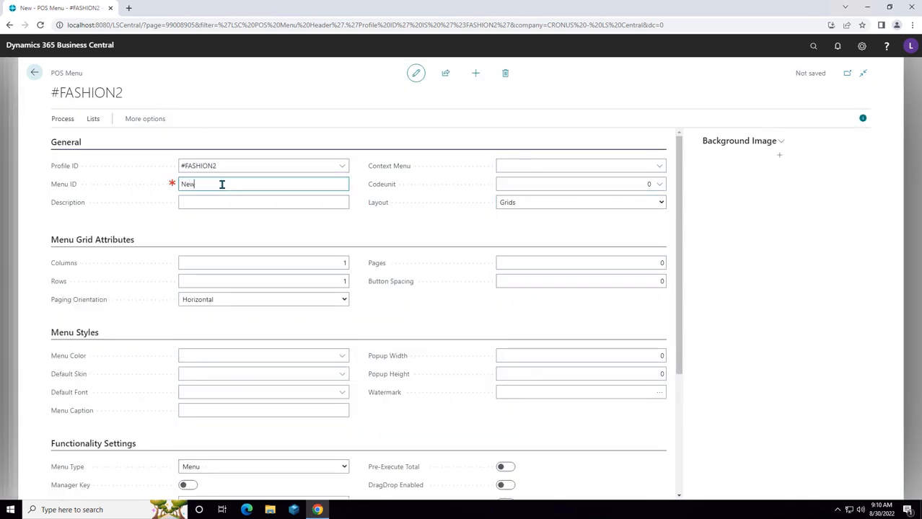
pyautogui.press('Tab')
pyautogui.write('N')
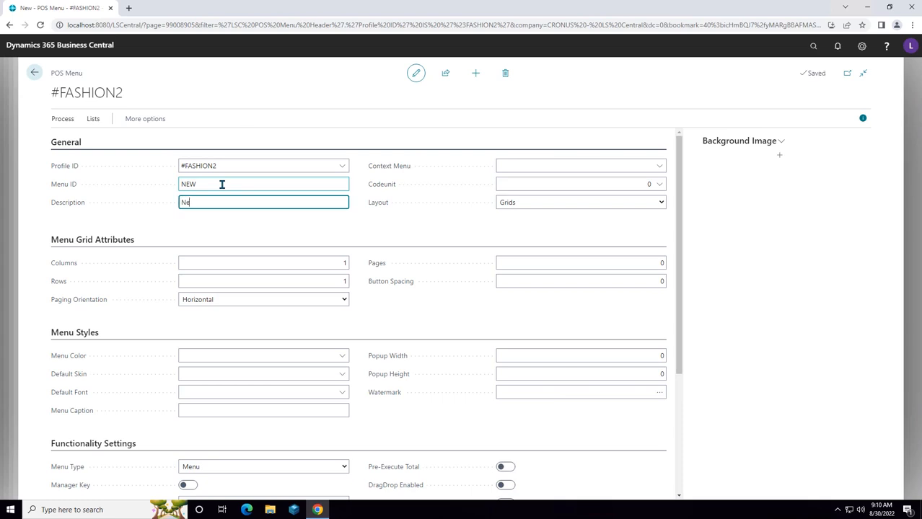
# Step: Set the new menu's grid to 2 columns and 5 rows
pyautogui.click(273, 268)
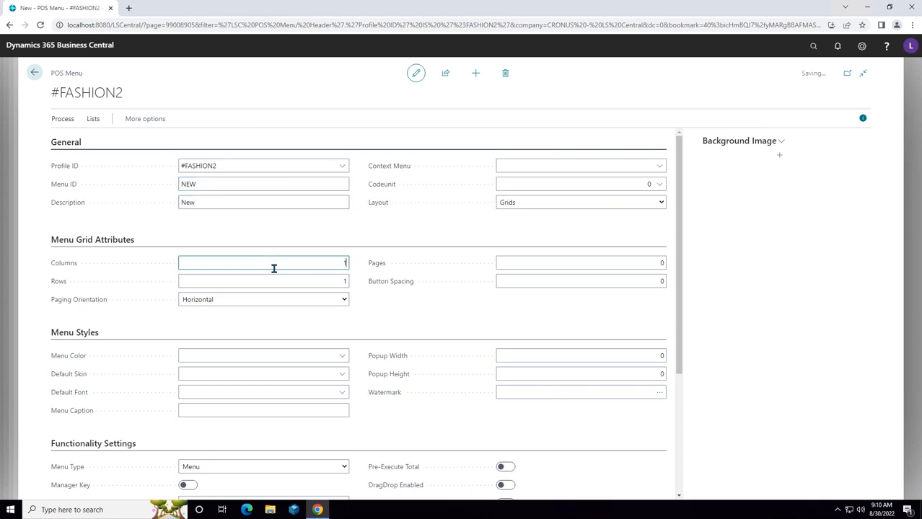
pyautogui.press('BackSpace')
pyautogui.write('2')
pyautogui.press('Tab')
pyautogui.write('5')
pyautogui.click(638, 290)
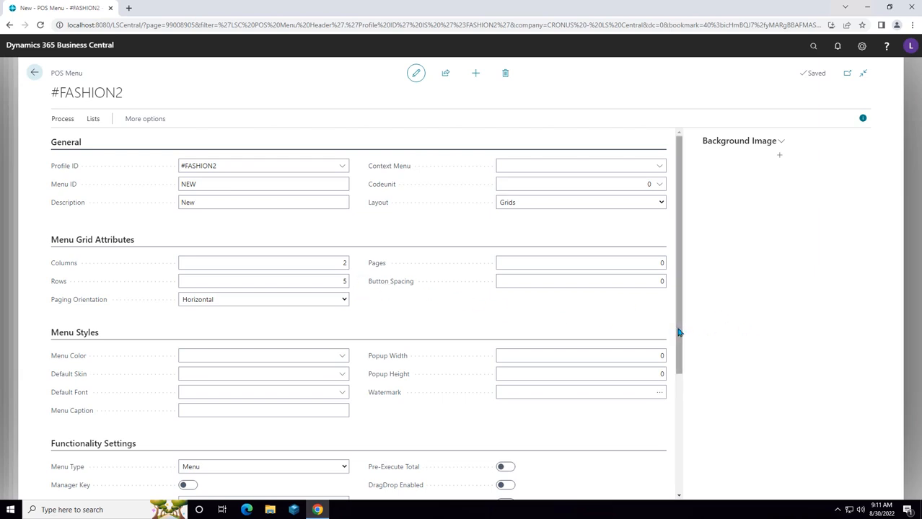
# Step: Review the new menu's style, functionality and line sections, and return to the profile's menu list
pyautogui.scroll(-3, 678, 339)
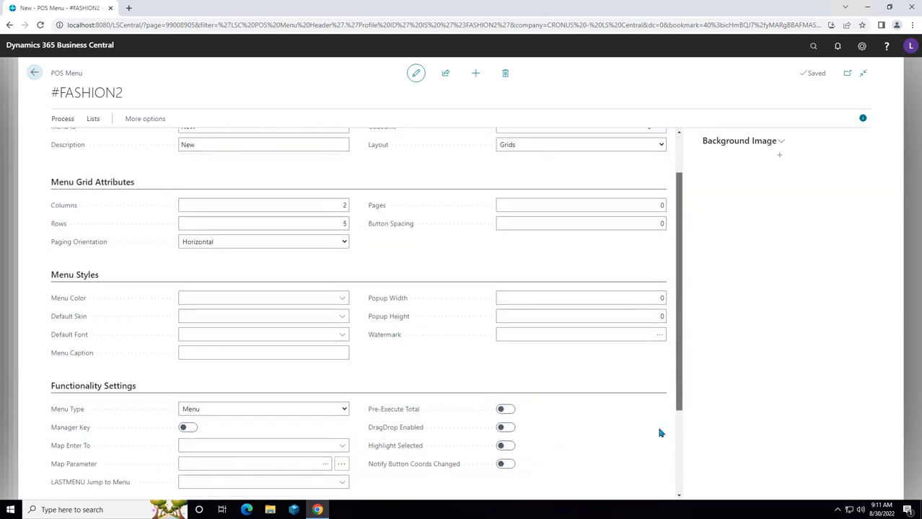
pyautogui.scroll(-2, 658, 467)
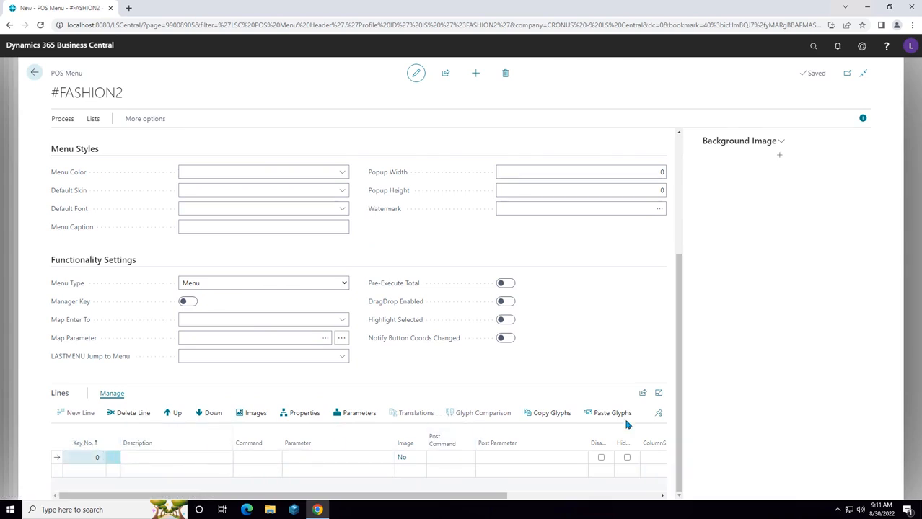
pyautogui.moveTo(677, 417); pyautogui.dragTo(690, 198)
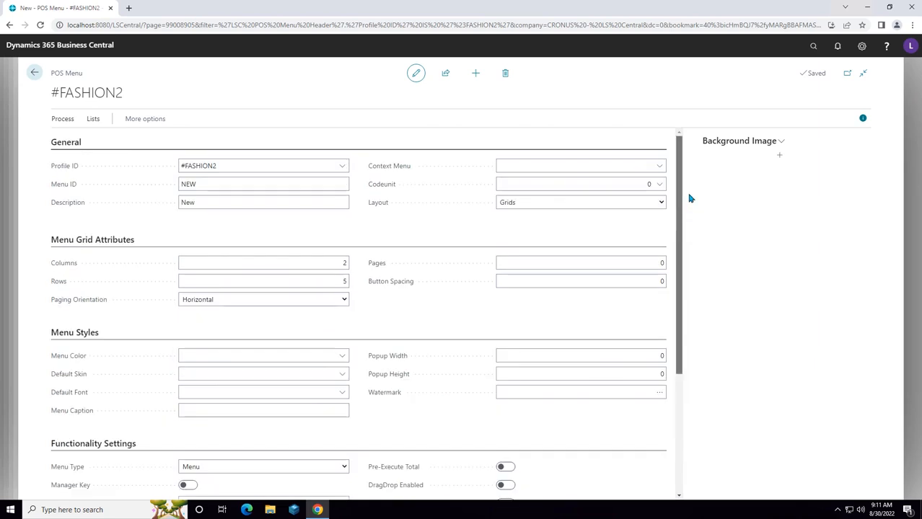
pyautogui.click(33, 75)
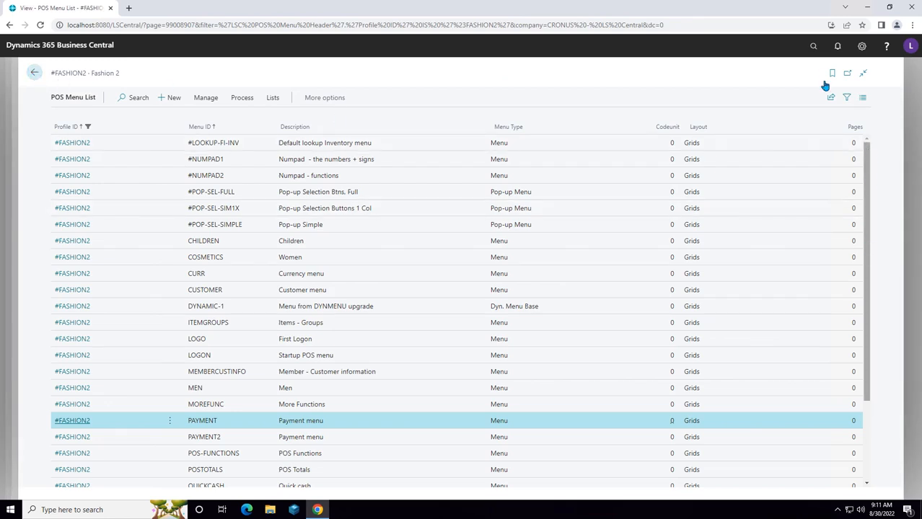
# Step: Launch the Run POS task and log on to the POS
pyautogui.click(813, 45)
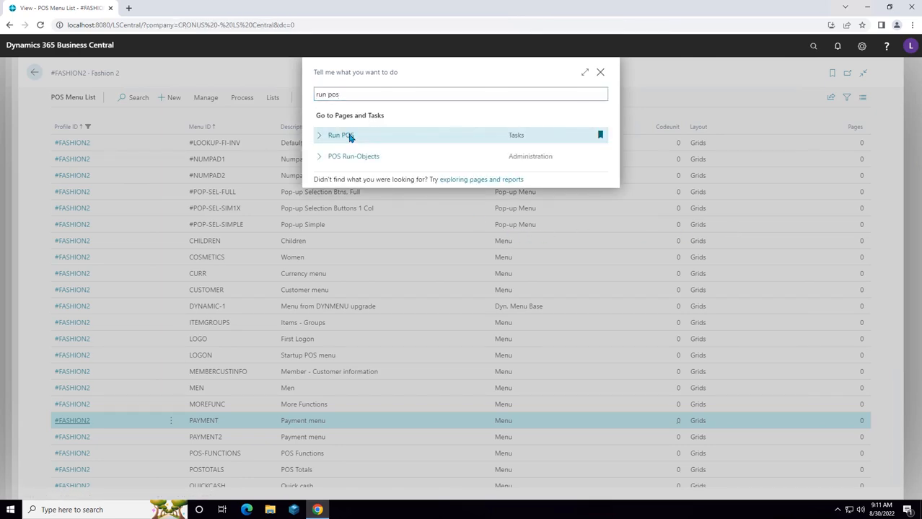
pyautogui.click(341, 136)
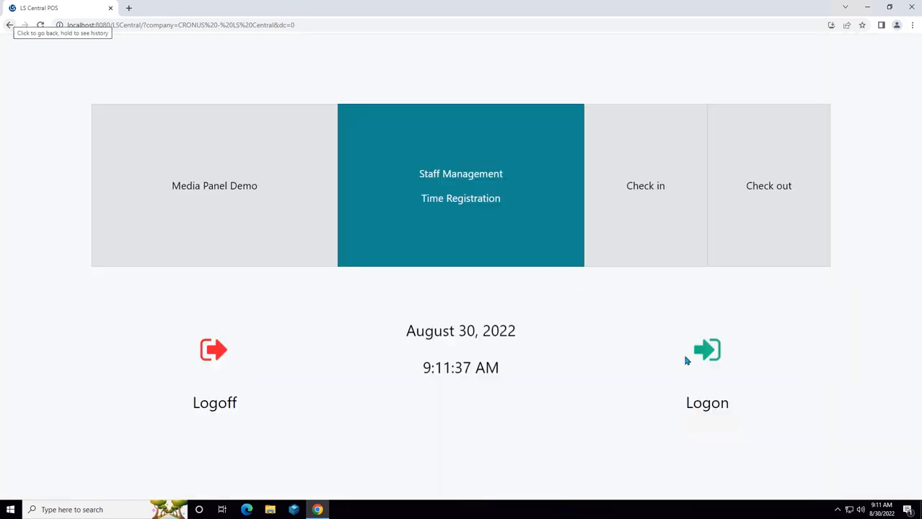
pyautogui.click(710, 367)
pyautogui.click(454, 388)
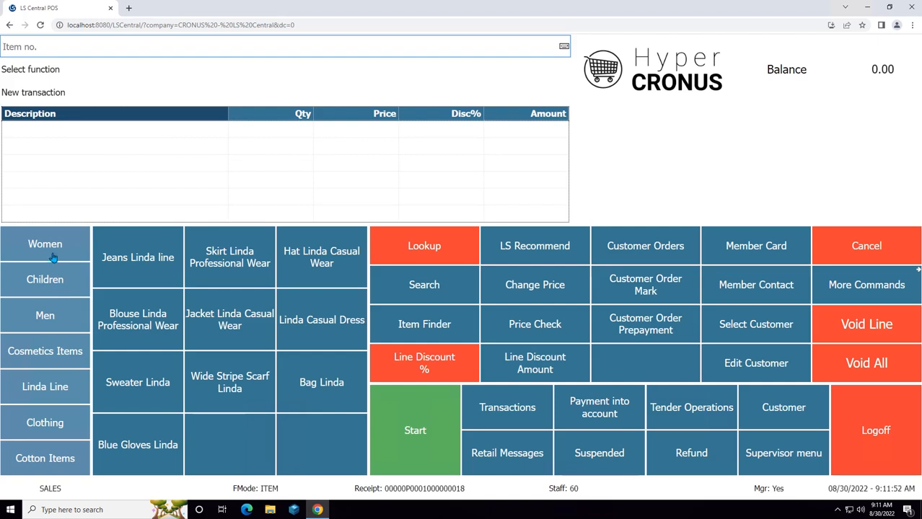
# Step: Open the menu properties of the item group buttons and set the ITEMGROUPS menu to 8 rows
pyautogui.rightClick(55, 295)
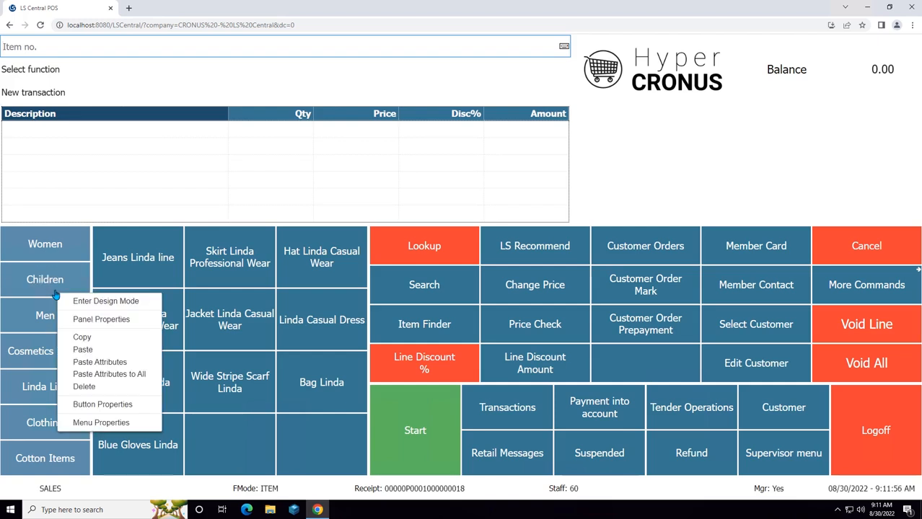
pyautogui.click(102, 423)
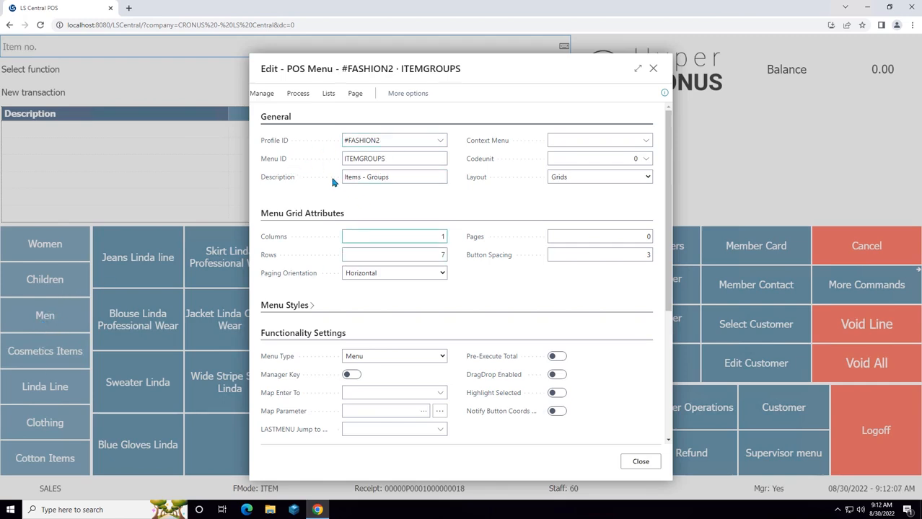
pyautogui.moveTo(668, 281); pyautogui.dragTo(668, 403)
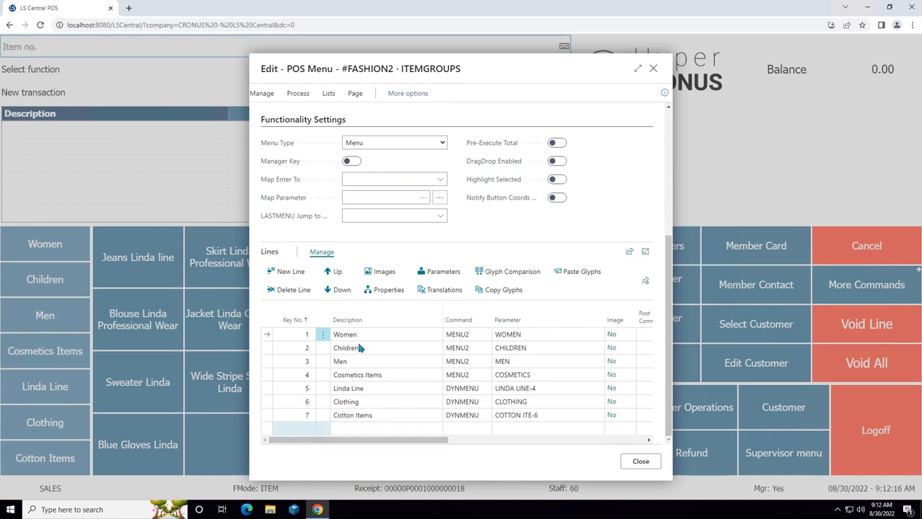
pyautogui.moveTo(671, 317); pyautogui.dragTo(669, 276)
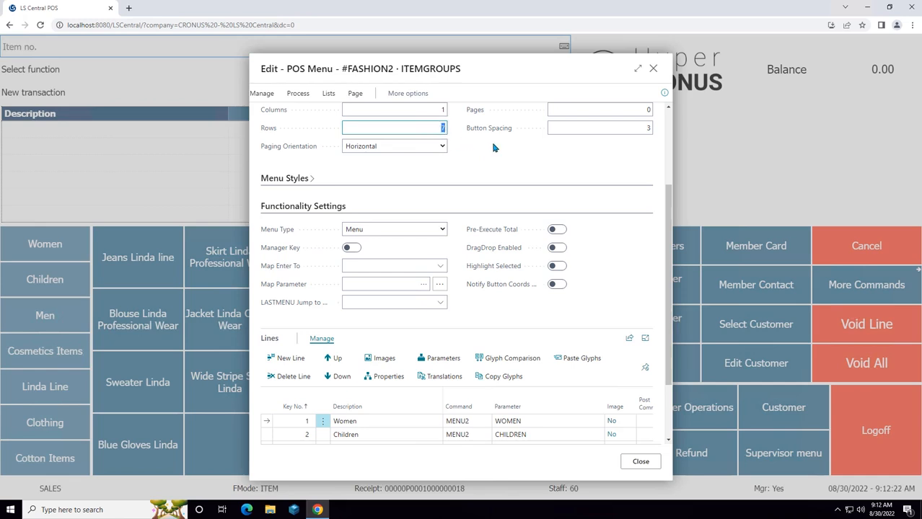
pyautogui.write('8')
# Step: Add line 8 to the ITEMGROUPS menu with description New Menu, command MENU and parameter NEW
pyautogui.moveTo(669, 260); pyautogui.dragTo(669, 409)
pyautogui.click(296, 428)
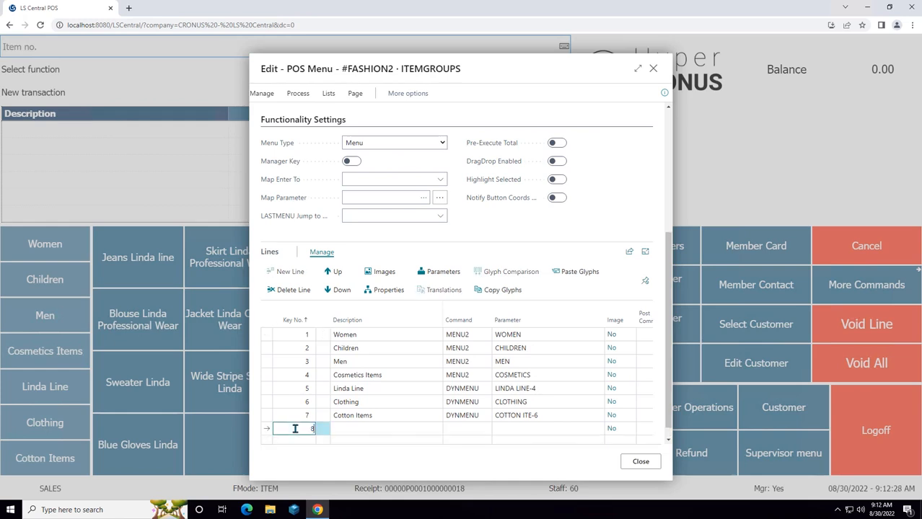
pyautogui.press('Tab')
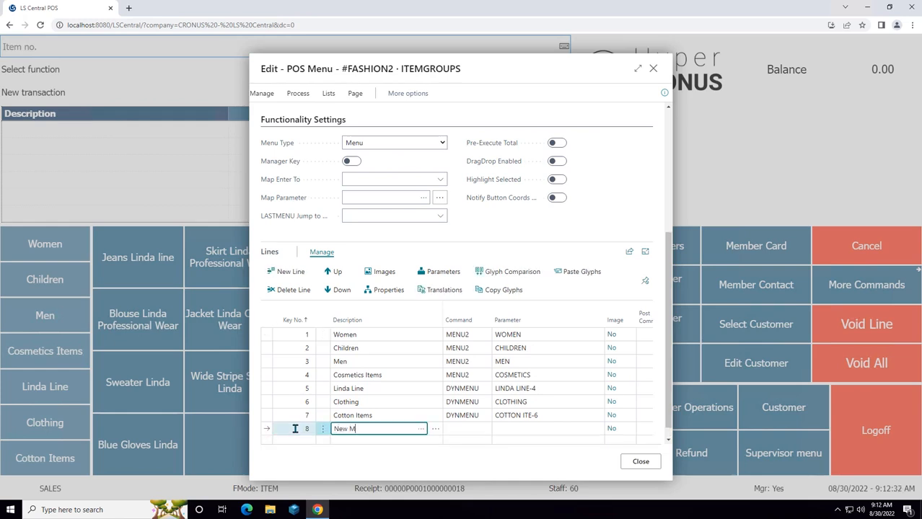
pyautogui.press('Tab')
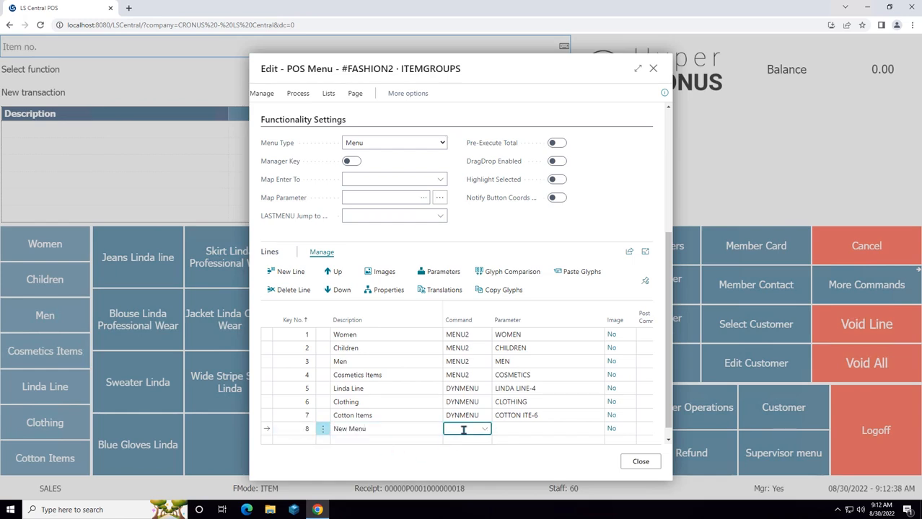
pyautogui.write('menu')
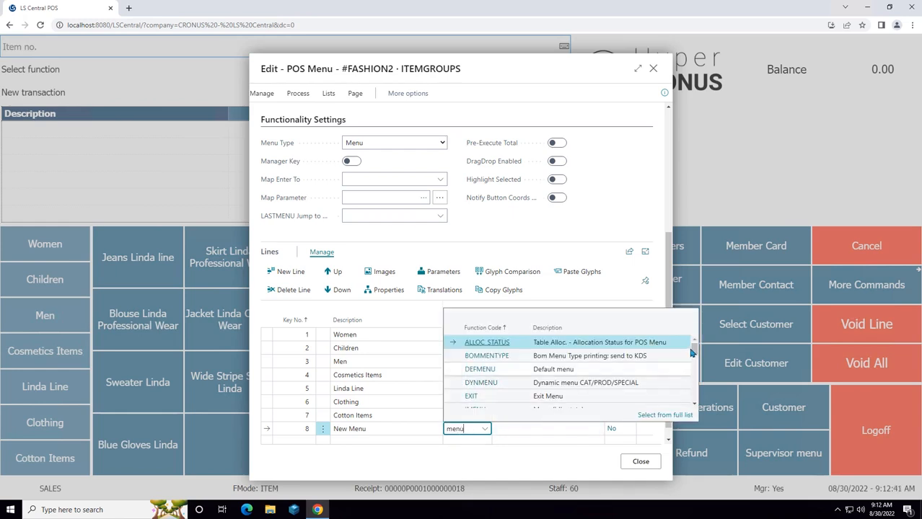
pyautogui.moveTo(691, 351); pyautogui.dragTo(692, 364)
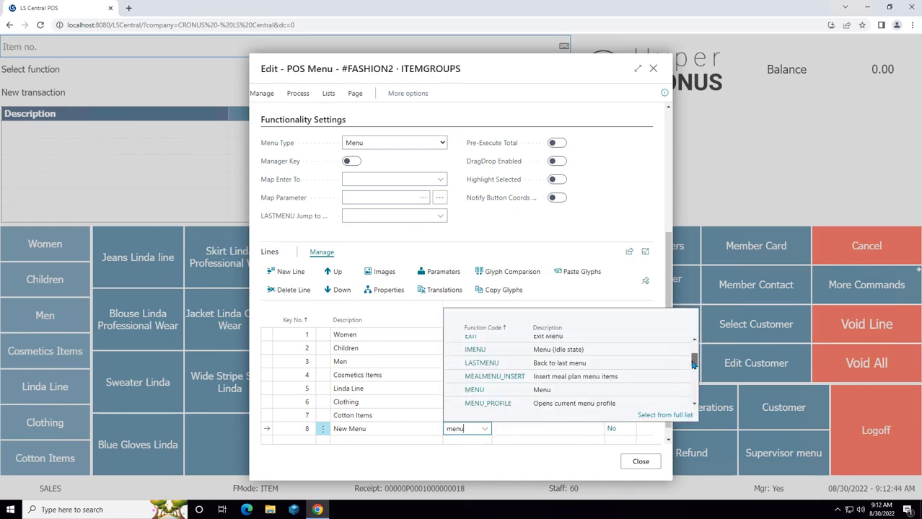
pyautogui.click(495, 391)
pyautogui.click(519, 429)
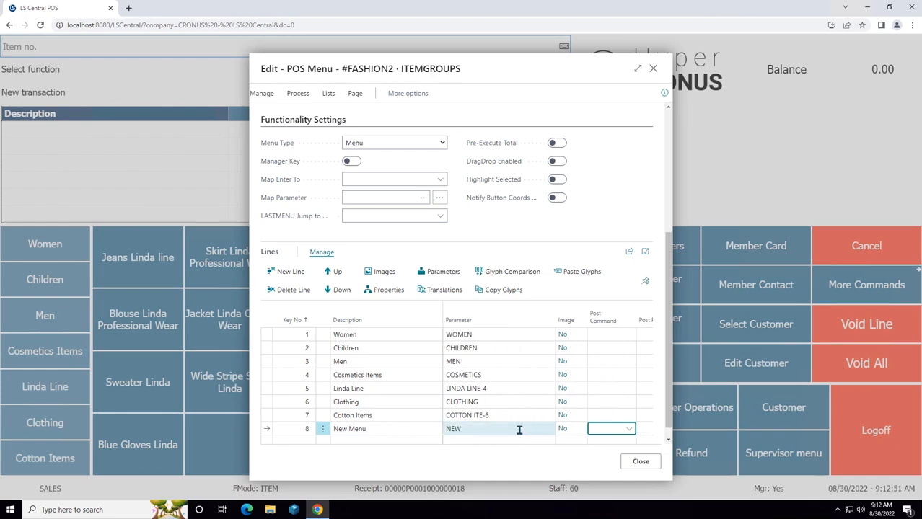
# Step: Move the New Menu line up to key number 5, directly below Cosmetics Items
pyautogui.hotkey('shift', 'Tab')
pyautogui.hotkey('shift', 'Tab')
pyautogui.hotkey('shift', 'Tab')
pyautogui.hotkey('shift', 'Tab')
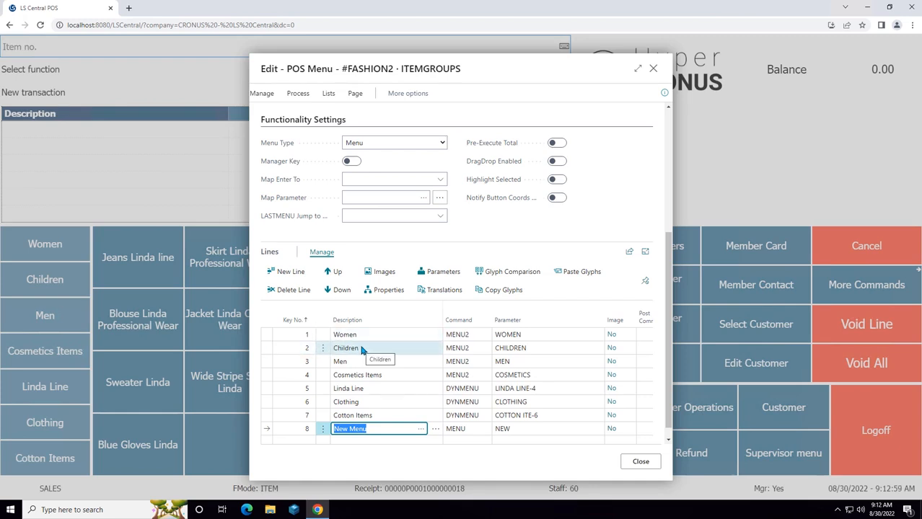
pyautogui.click(334, 276)
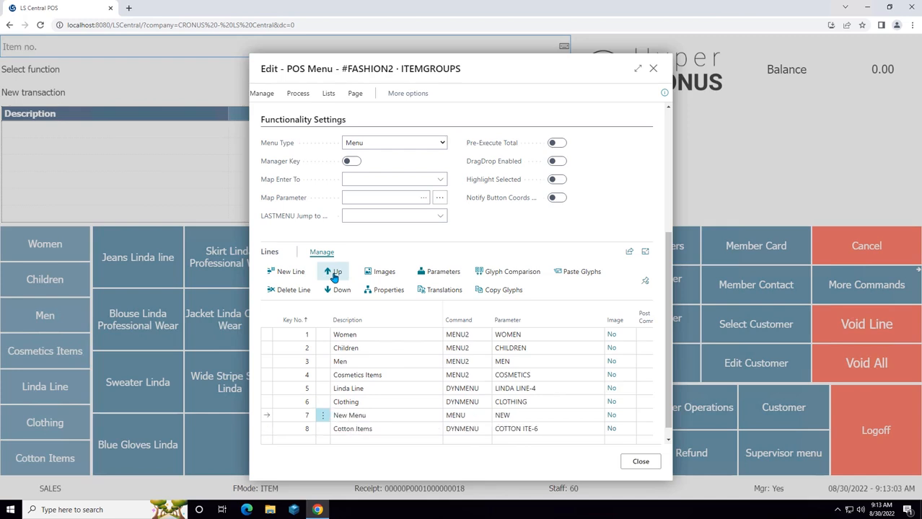
pyautogui.click(334, 276)
pyautogui.click(334, 276)
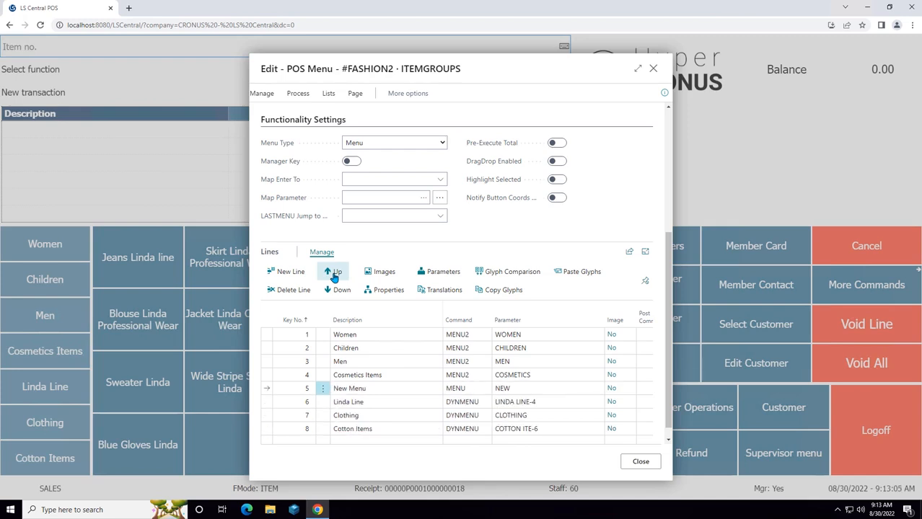
# Step: Move the New Menu line up to key number 2, directly below Women, and test the New Menu button on the POS
pyautogui.click(334, 275)
pyautogui.click(334, 275)
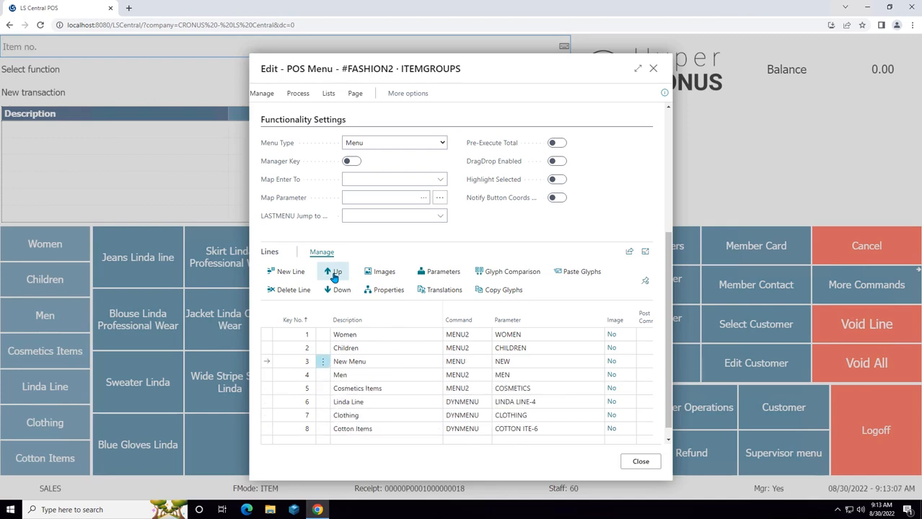
pyautogui.click(334, 275)
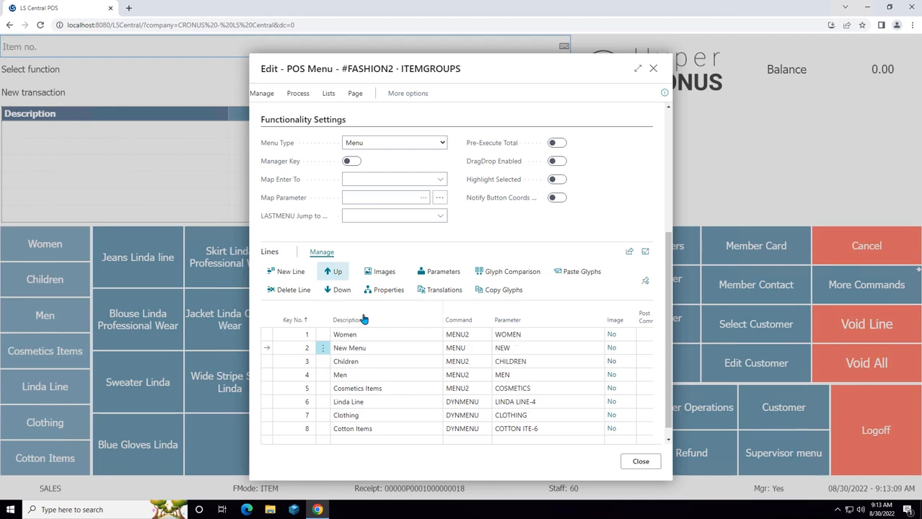
pyautogui.click(641, 464)
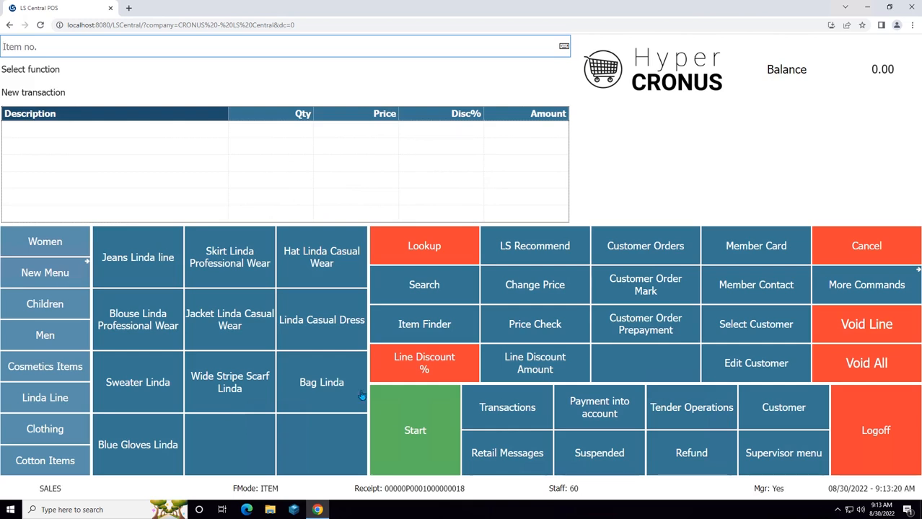
pyautogui.click(71, 276)
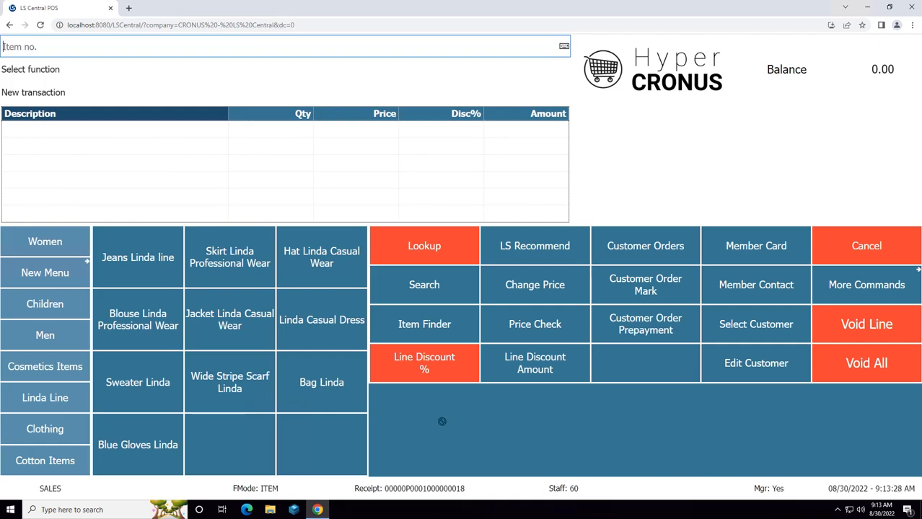
# Step: In the New Menu button's properties, set the command to MENU1 and the parameter to NEW
pyautogui.rightClick(47, 281)
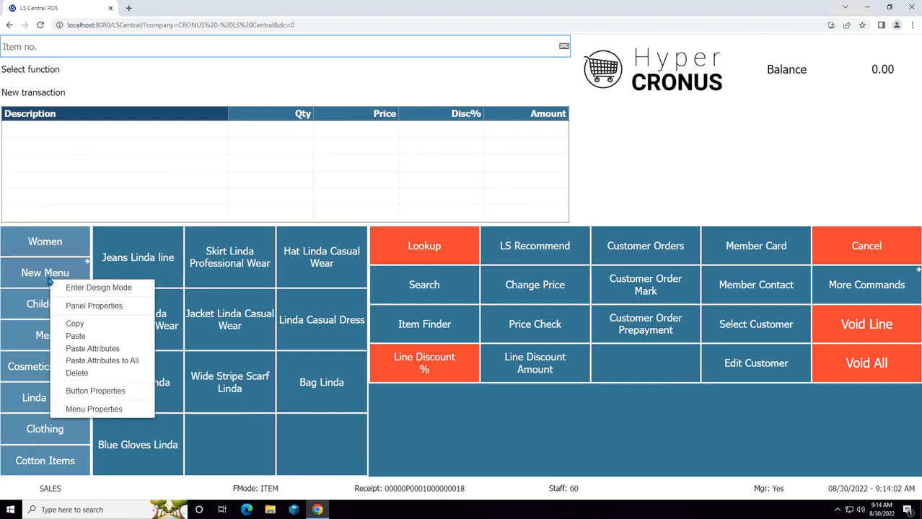
pyautogui.click(108, 391)
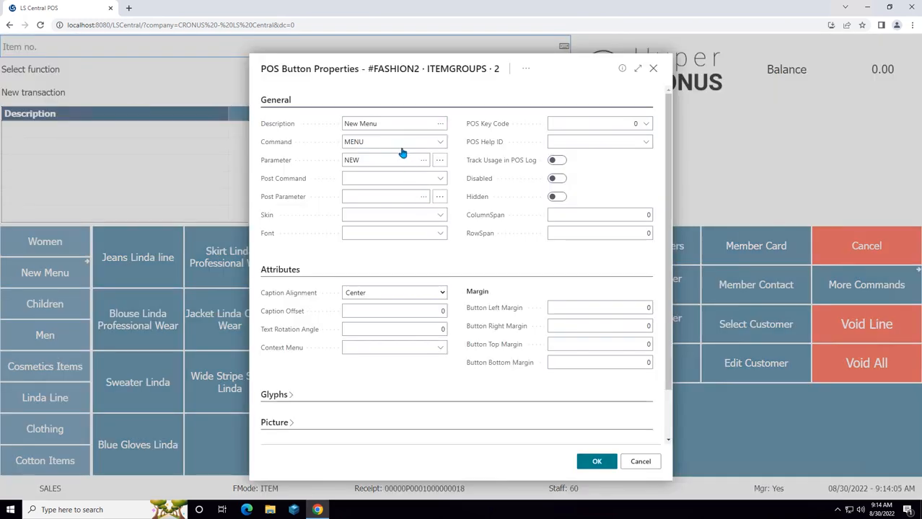
pyautogui.click(393, 141)
pyautogui.click(394, 141)
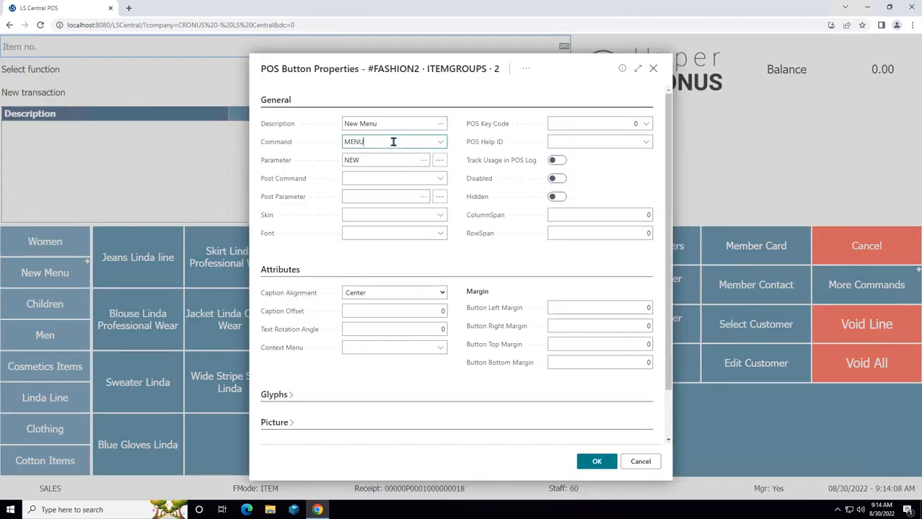
pyautogui.click(388, 185)
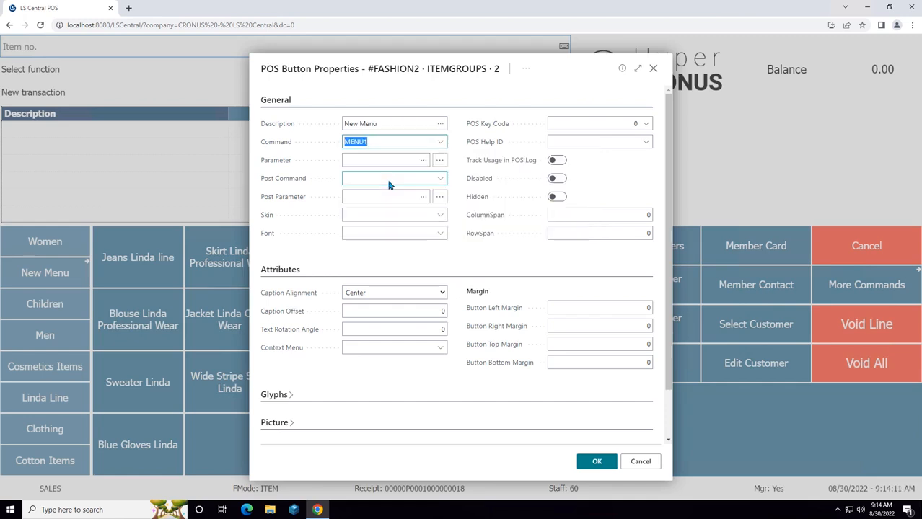
pyautogui.click(442, 143)
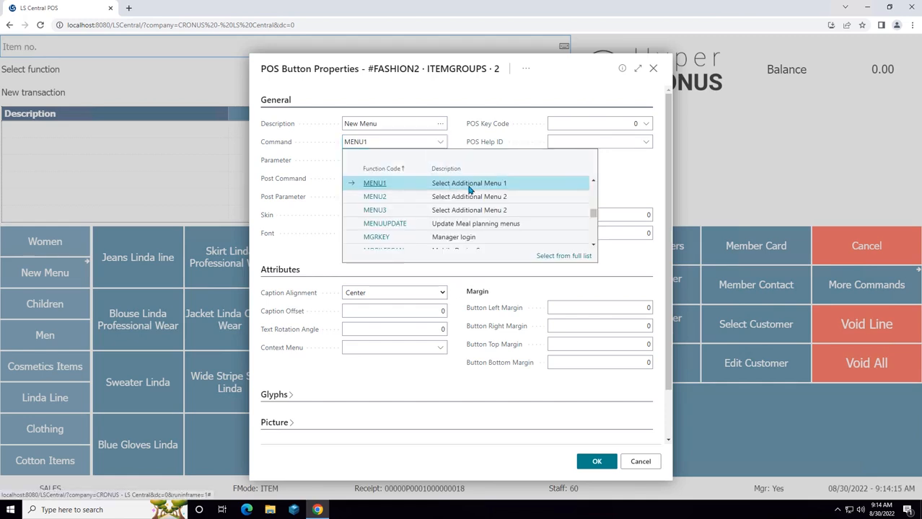
pyautogui.click(624, 181)
pyautogui.click(384, 162)
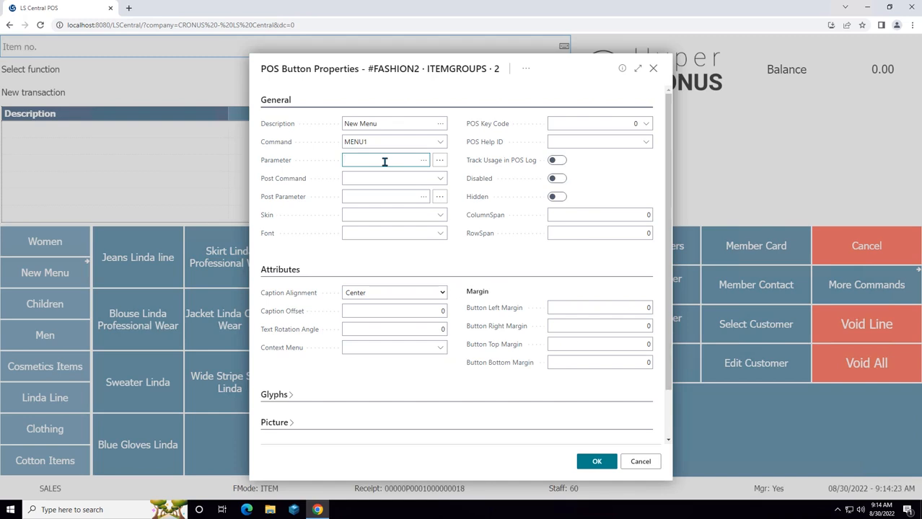
pyautogui.write('new')
pyautogui.click(595, 462)
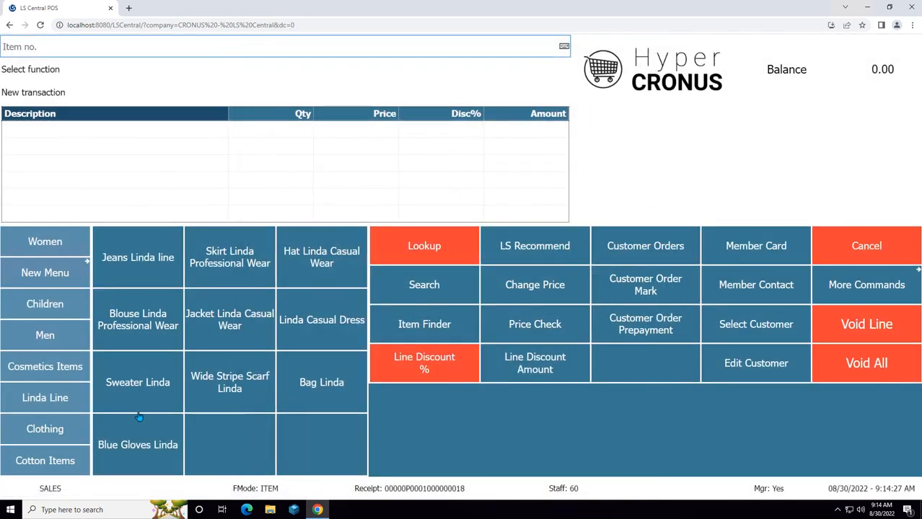
# Step: Test the Children and New Menu buttons on the POS, and cancel back to the start menus
pyautogui.click(48, 314)
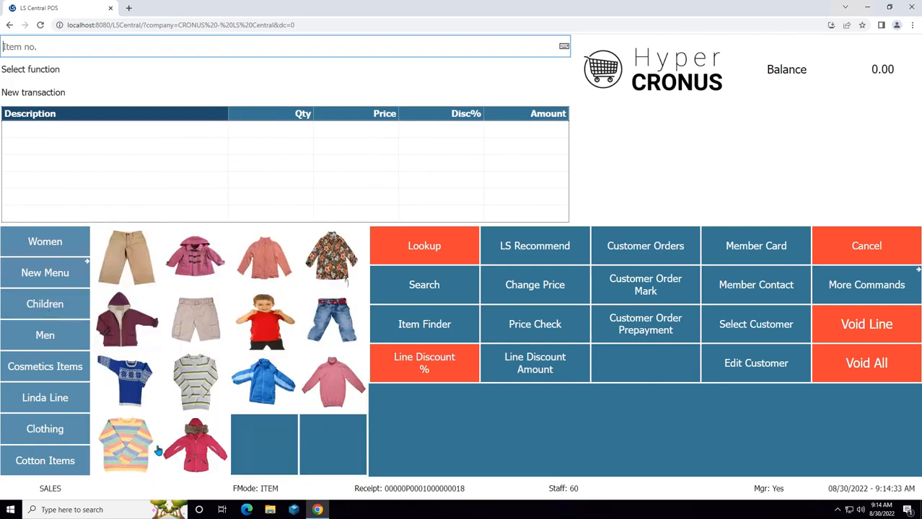
pyautogui.click(50, 282)
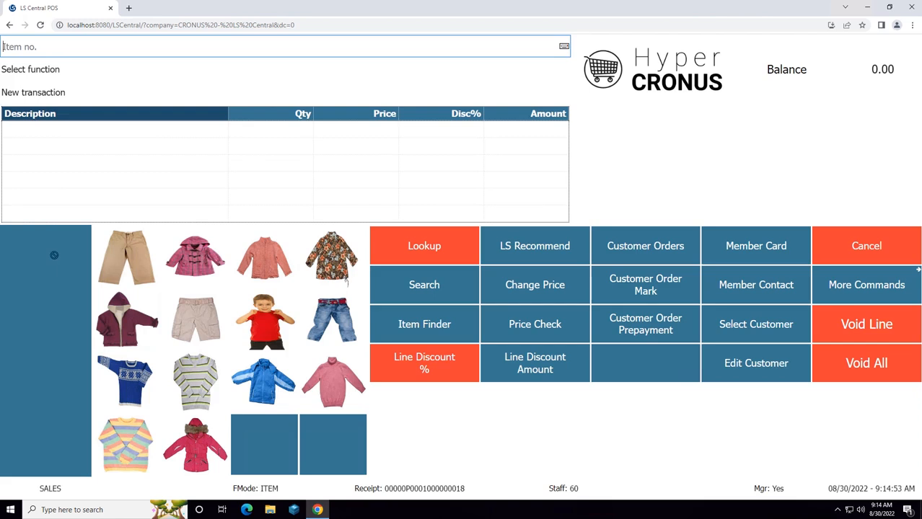
pyautogui.click(883, 246)
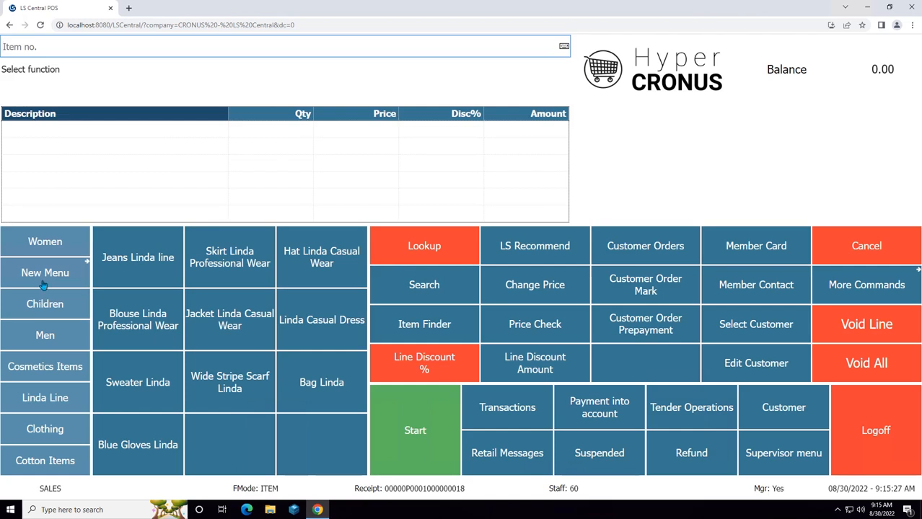
# Step: Set the New Menu button's command to MENU2 with parameter NEW, and test the Children and New Menu buttons
pyautogui.rightClick(45, 283)
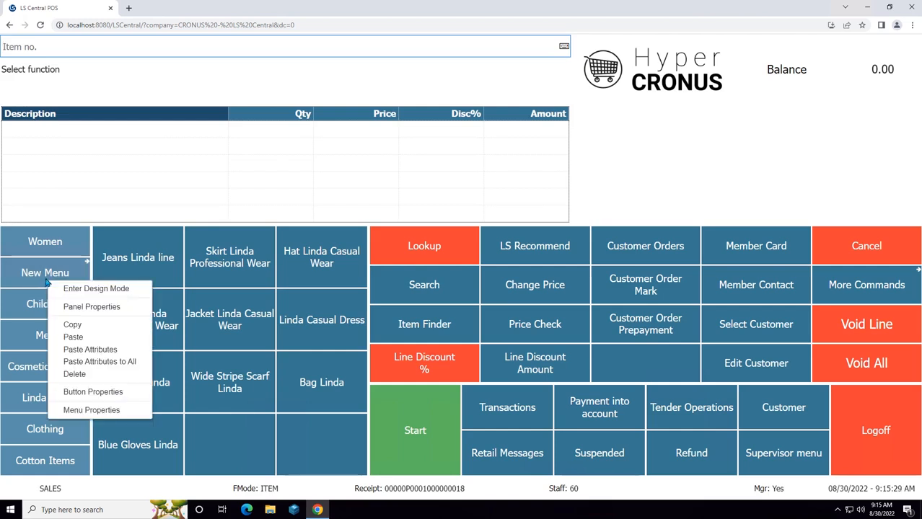
pyautogui.click(94, 393)
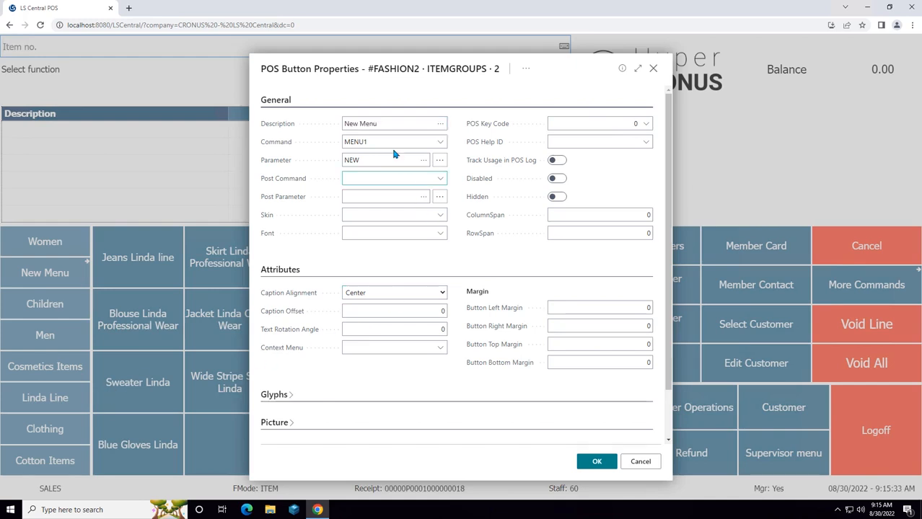
pyautogui.click(394, 142)
pyautogui.click(394, 141)
pyautogui.write('2')
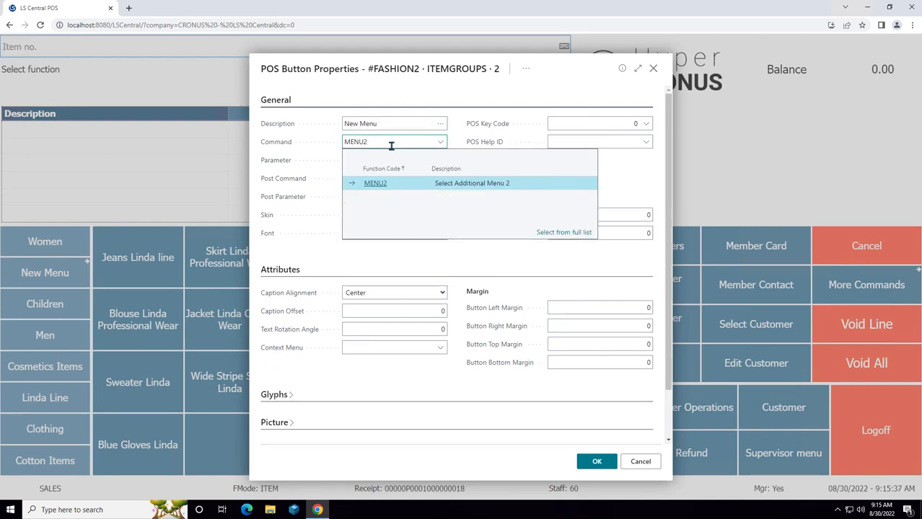
pyautogui.click(390, 186)
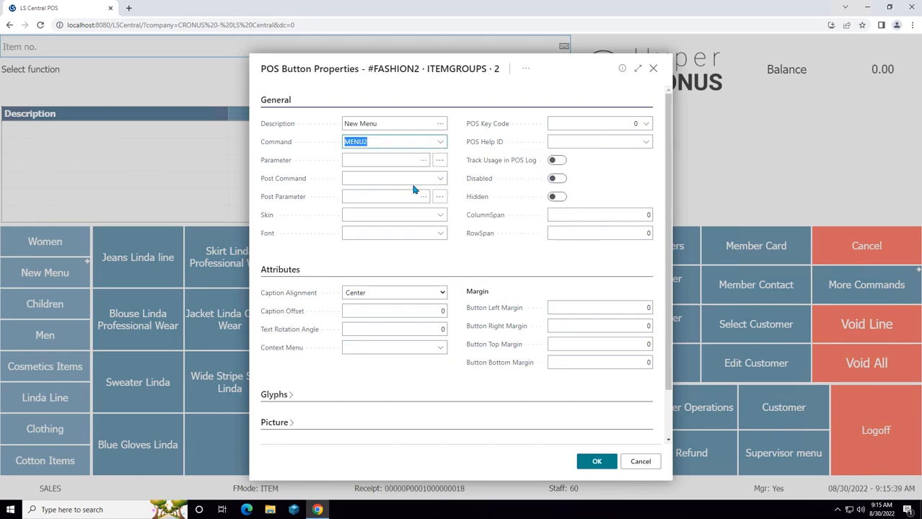
pyautogui.click(359, 160)
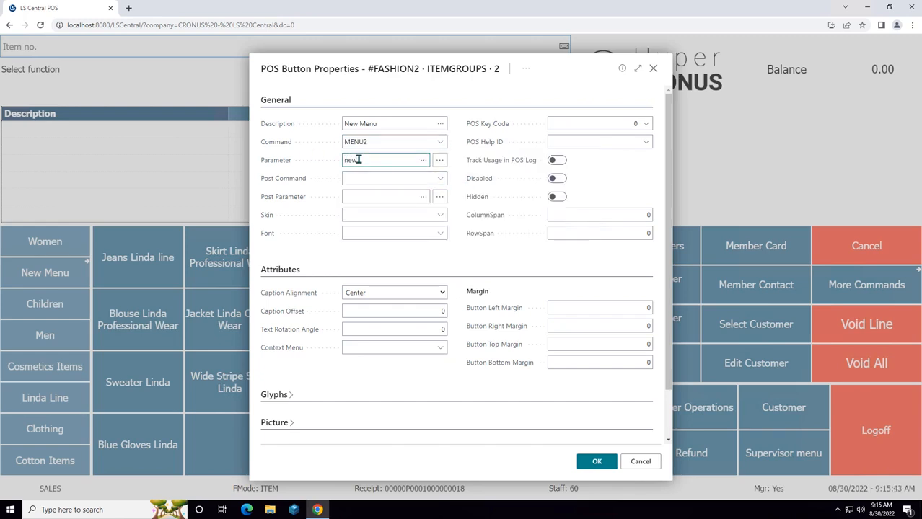
pyautogui.click(597, 462)
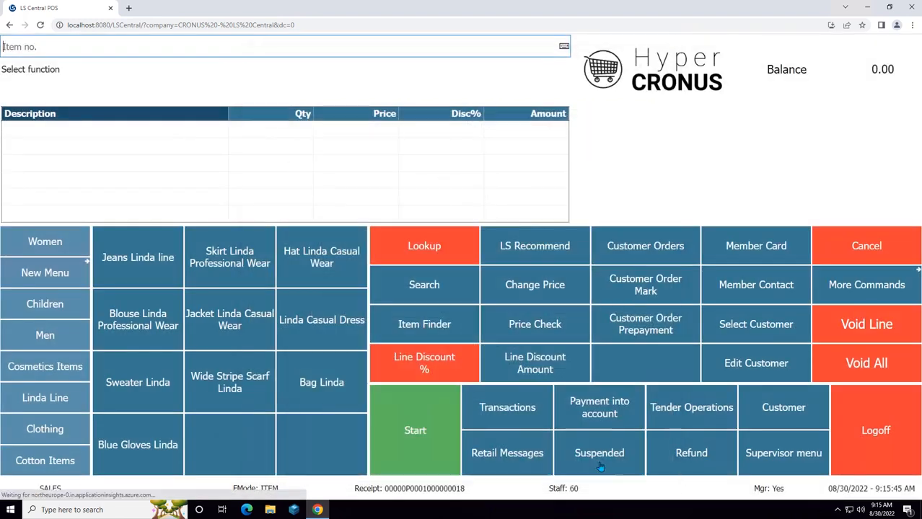
pyautogui.click(65, 308)
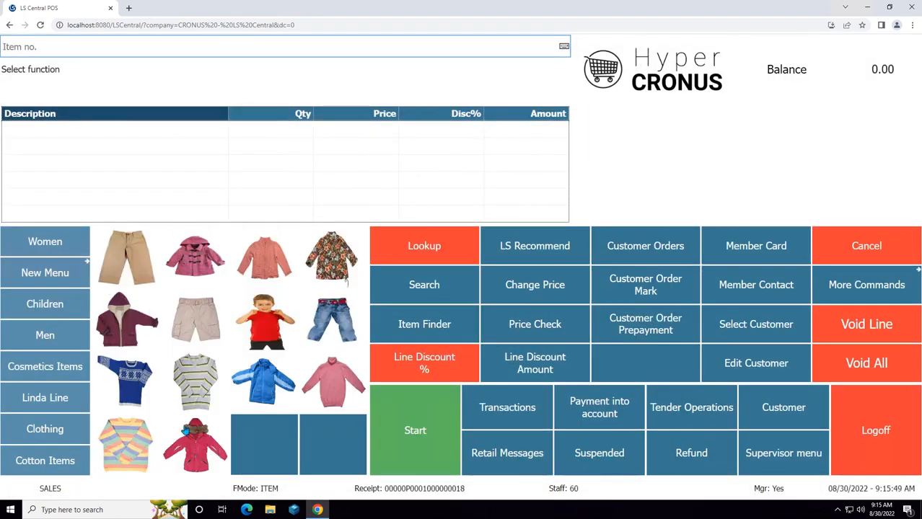
pyautogui.click(59, 275)
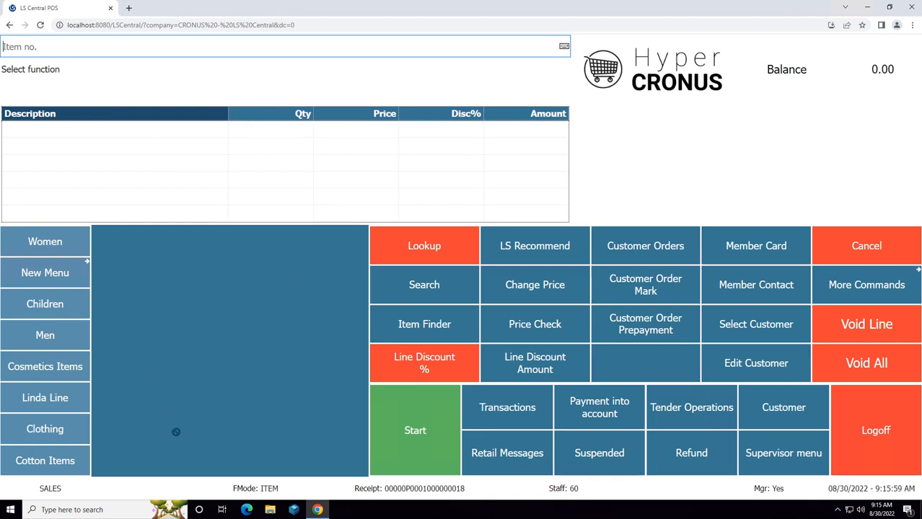
# Step: In the ITEMGROUPS menu lines, set the New Menu line's command to MENU3 with parameter NEW, and test the button on the POS
pyautogui.rightClick(50, 302)
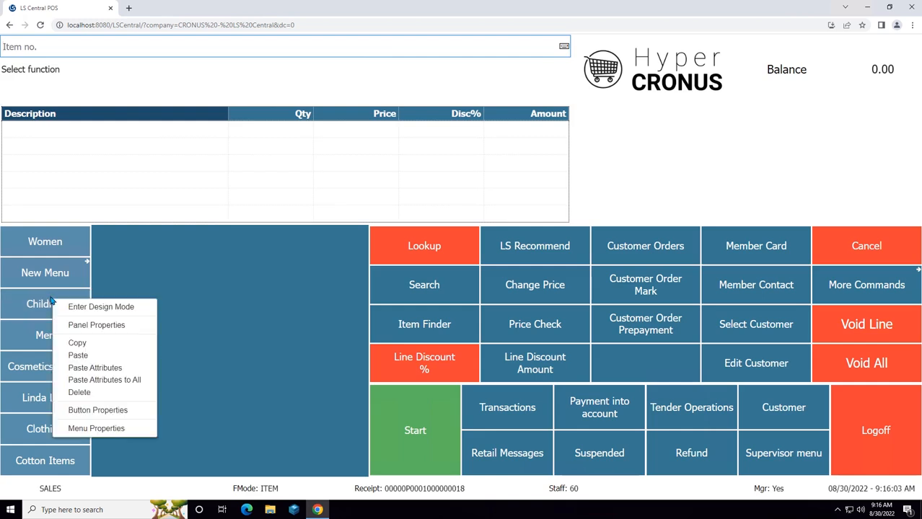
pyautogui.click(108, 429)
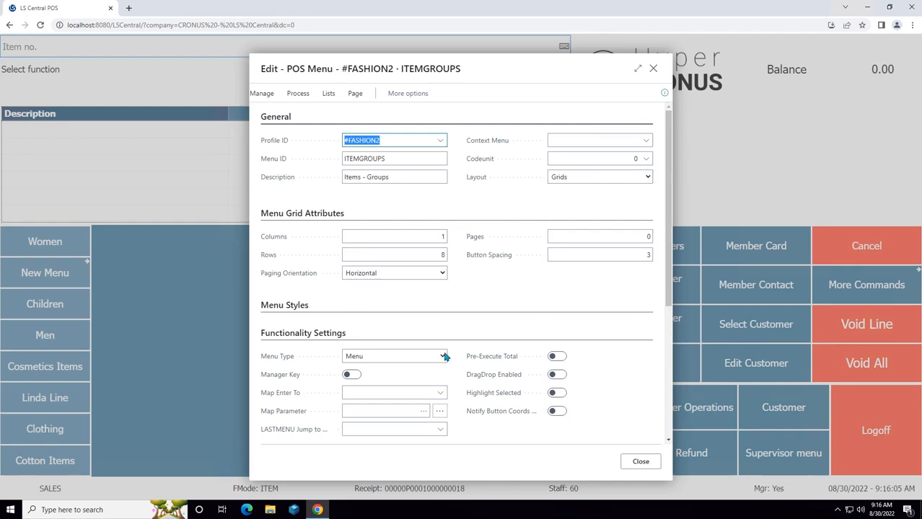
pyautogui.moveTo(668, 284); pyautogui.dragTo(665, 435)
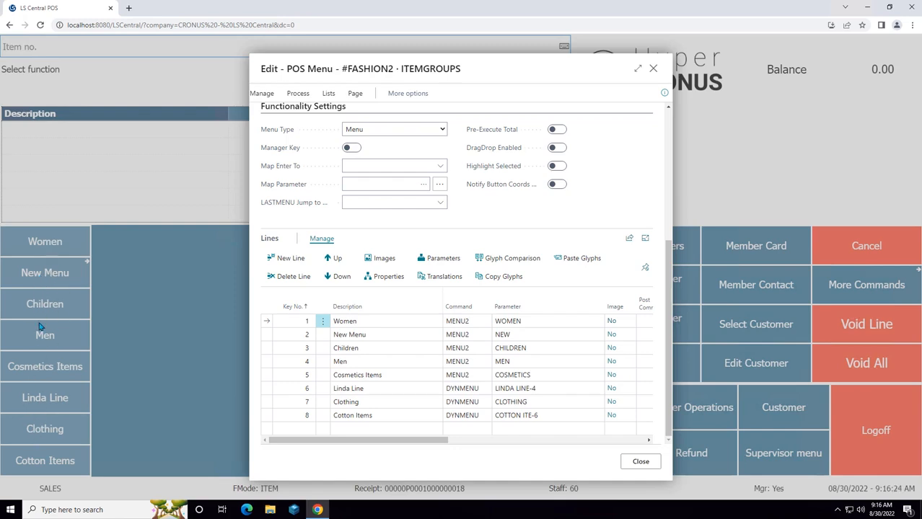
pyautogui.click(473, 361)
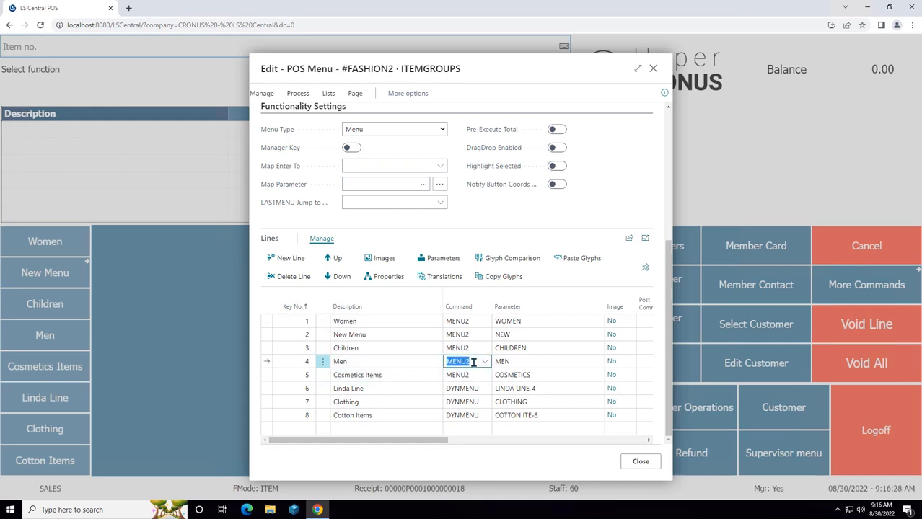
pyautogui.click(478, 336)
pyautogui.click(476, 336)
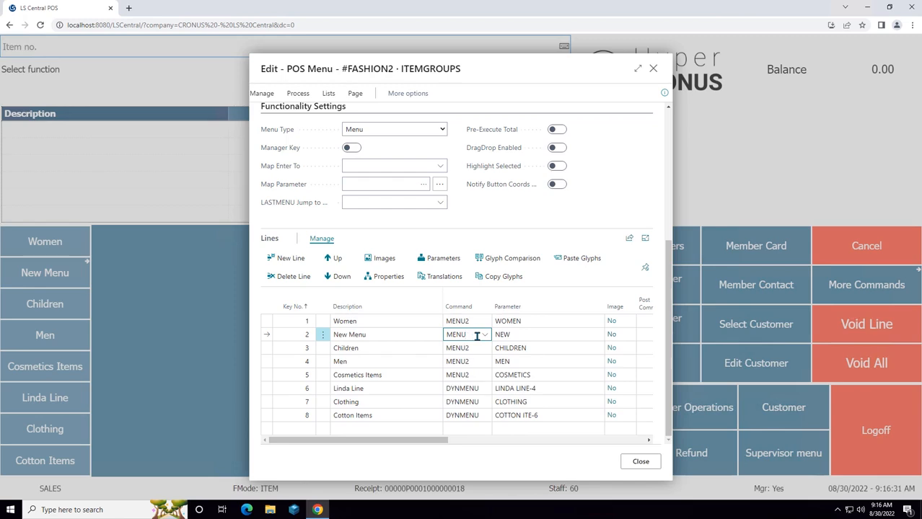
pyautogui.write('3')
pyautogui.press('Tab')
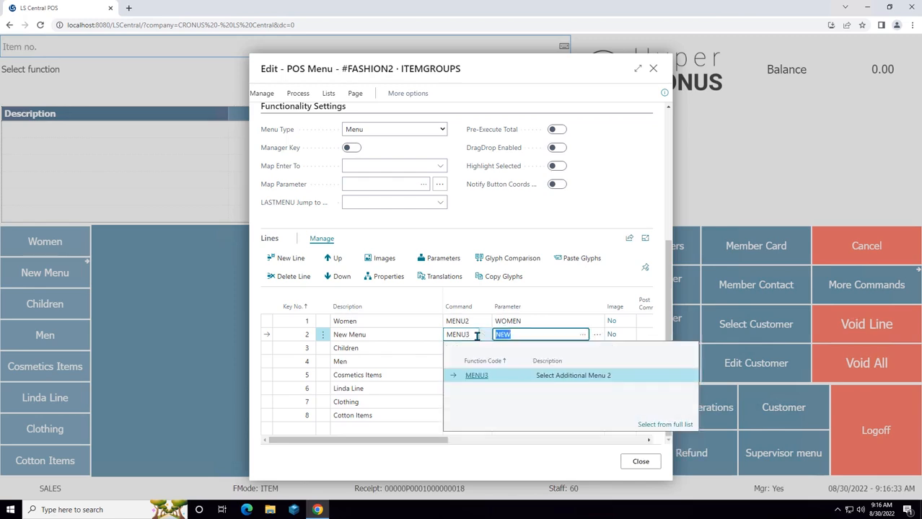
pyautogui.write('new')
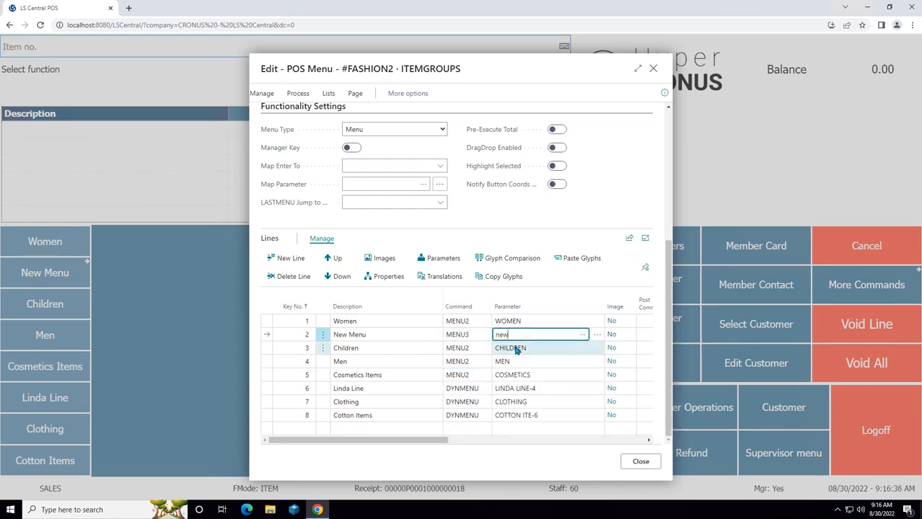
pyautogui.click(648, 468)
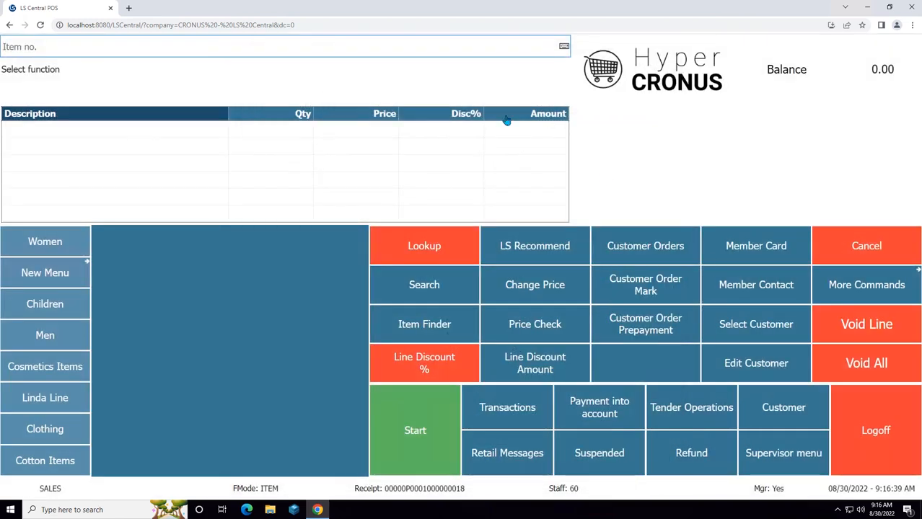
pyautogui.click(68, 399)
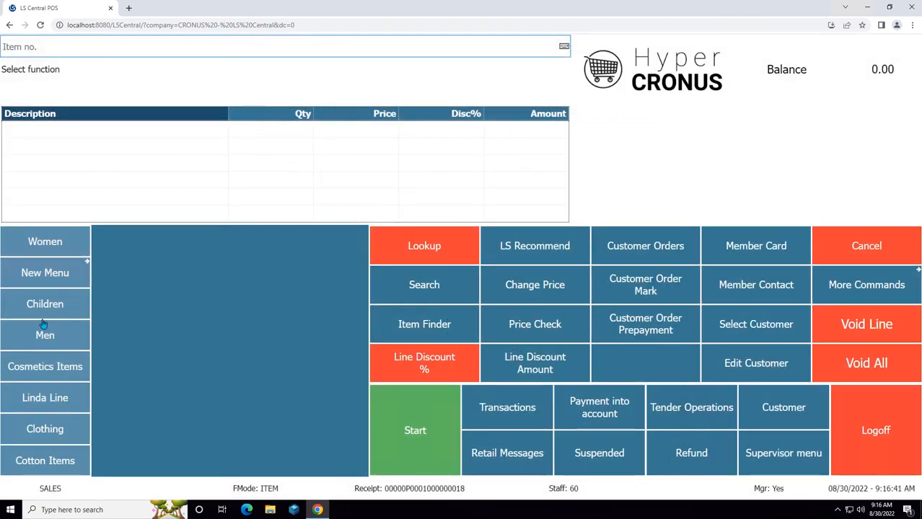
pyautogui.click(51, 278)
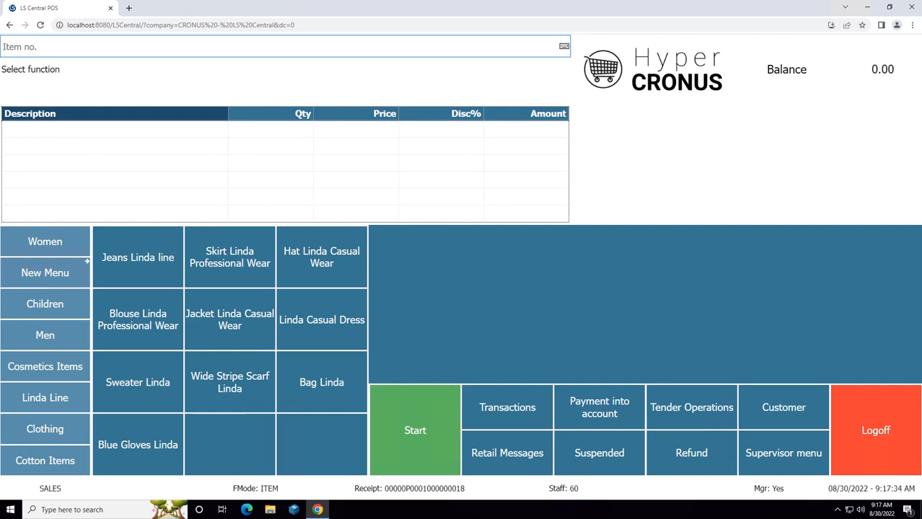
# Step: In the ITEMGROUPS menu properties, move the New Menu line down to the last position, key number 8
pyautogui.rightClick(57, 337)
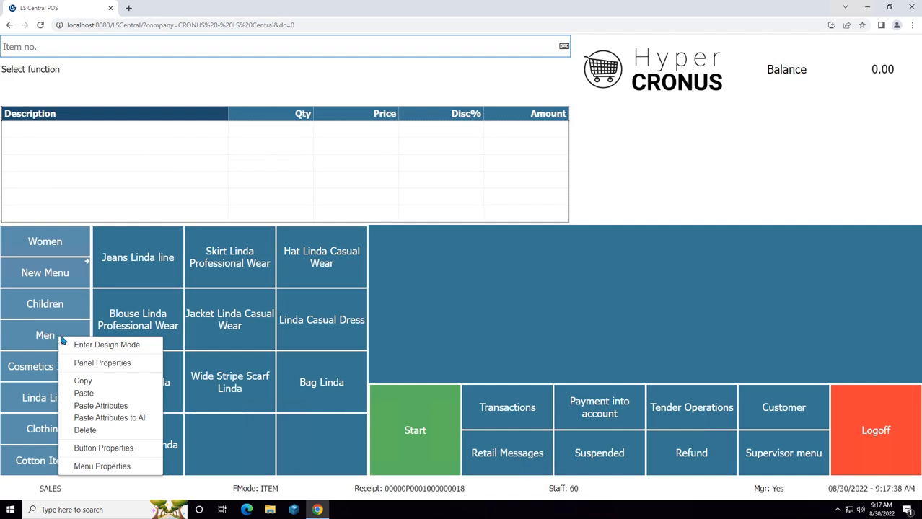
pyautogui.click(102, 467)
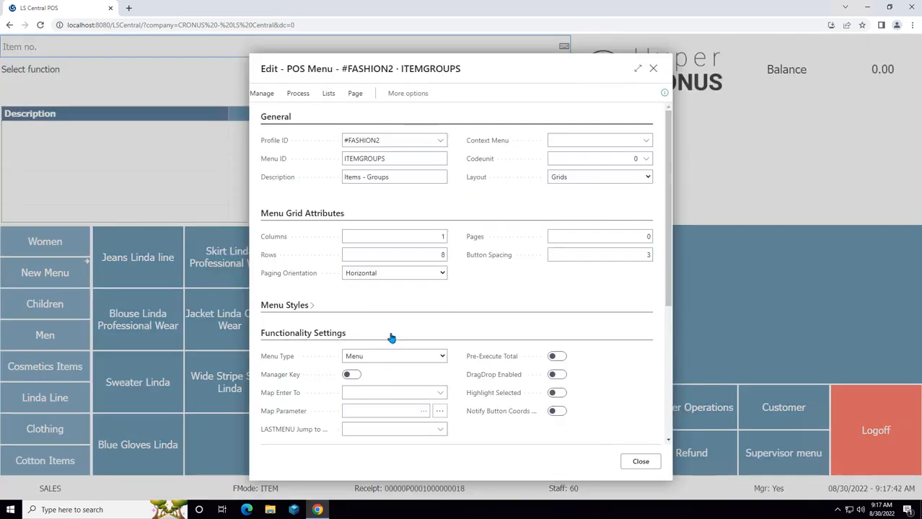
pyautogui.moveTo(669, 245); pyautogui.dragTo(659, 430)
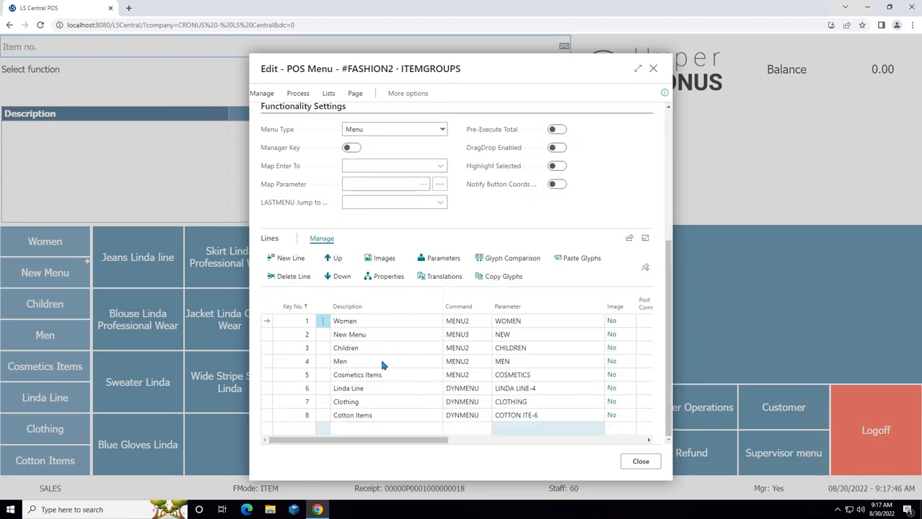
pyautogui.click(266, 335)
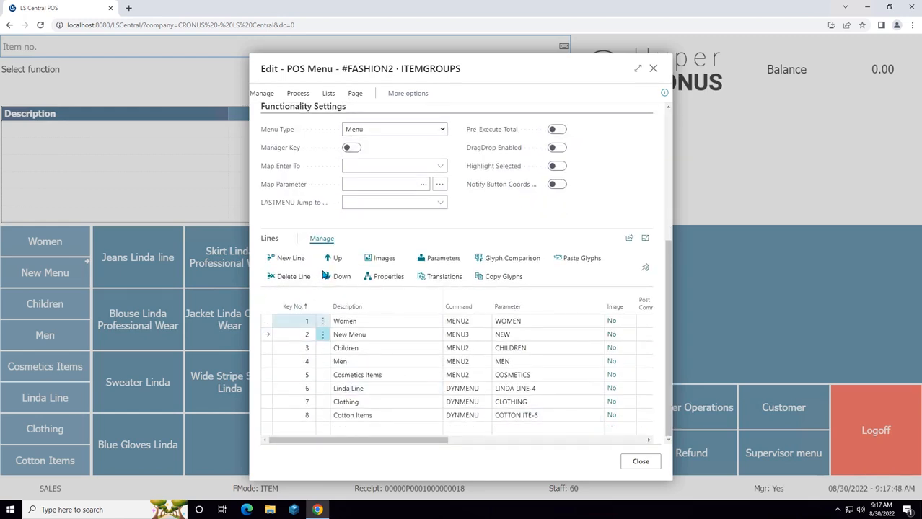
pyautogui.click(334, 278)
pyautogui.click(334, 277)
pyautogui.click(334, 278)
pyautogui.click(334, 278)
pyautogui.click(334, 278)
pyautogui.click(334, 278)
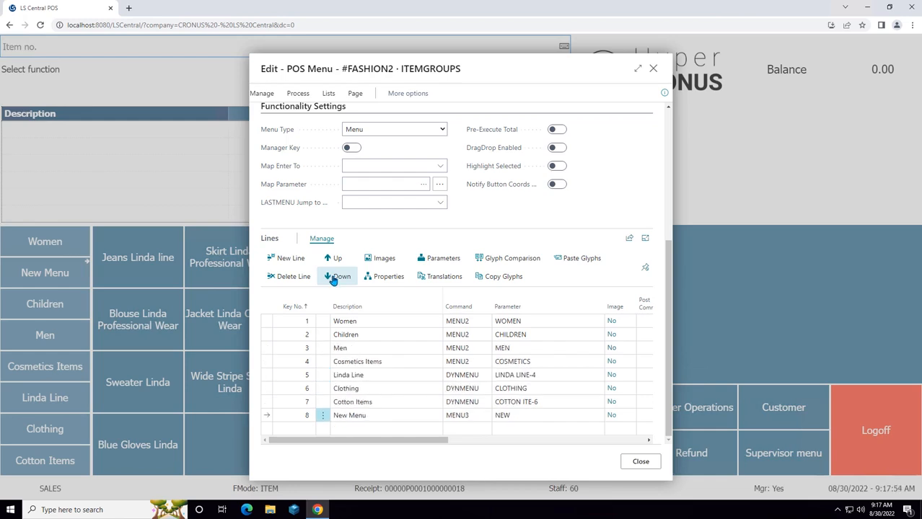
# Step: Delete the New Menu line from the ITEMGROUPS menu and reduce the menu grid to 7 rows
pyautogui.click(288, 281)
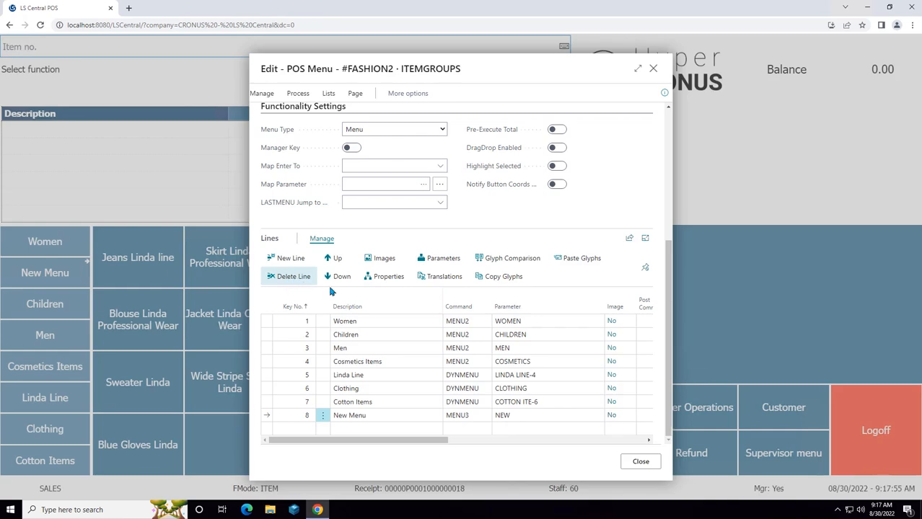
pyautogui.click(505, 290)
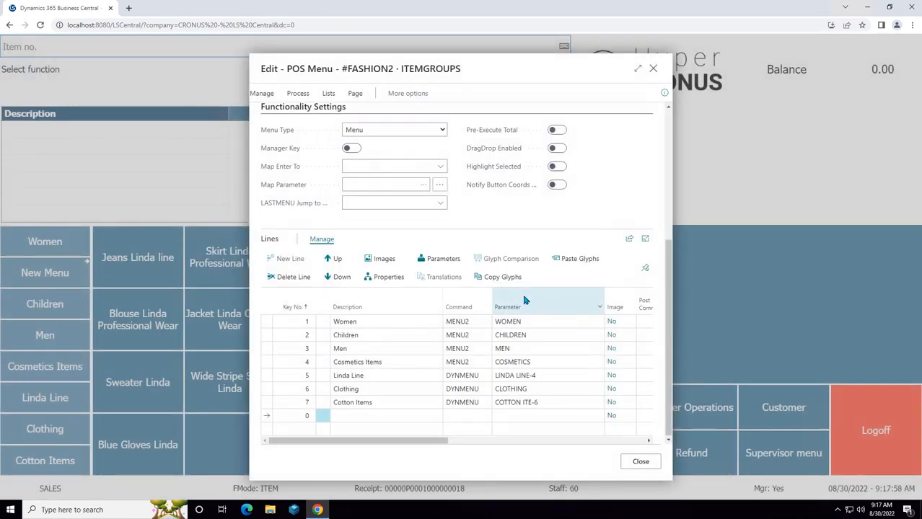
pyautogui.scroll(3, 676, 258)
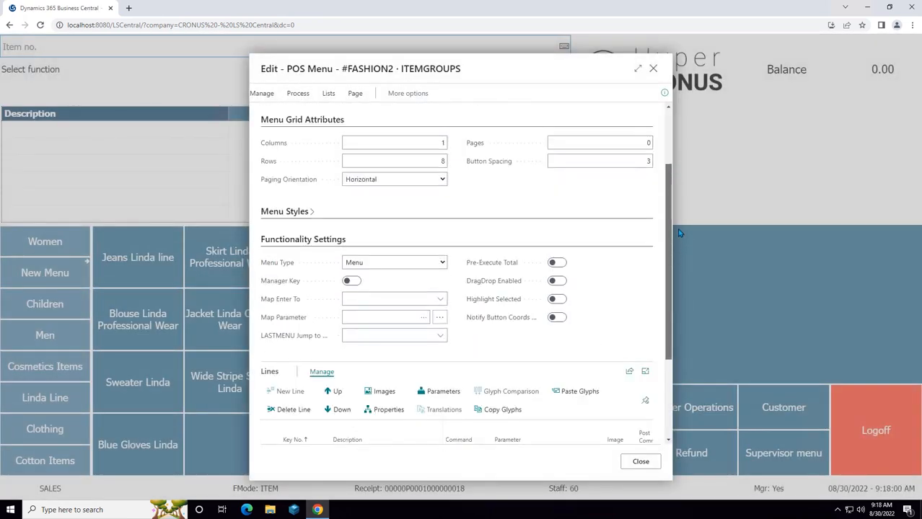
pyautogui.click(435, 205)
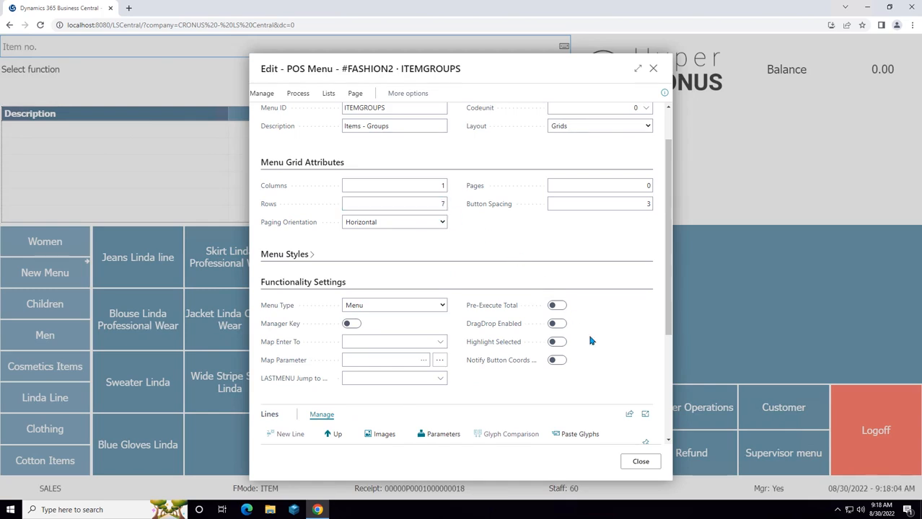
pyautogui.click(637, 464)
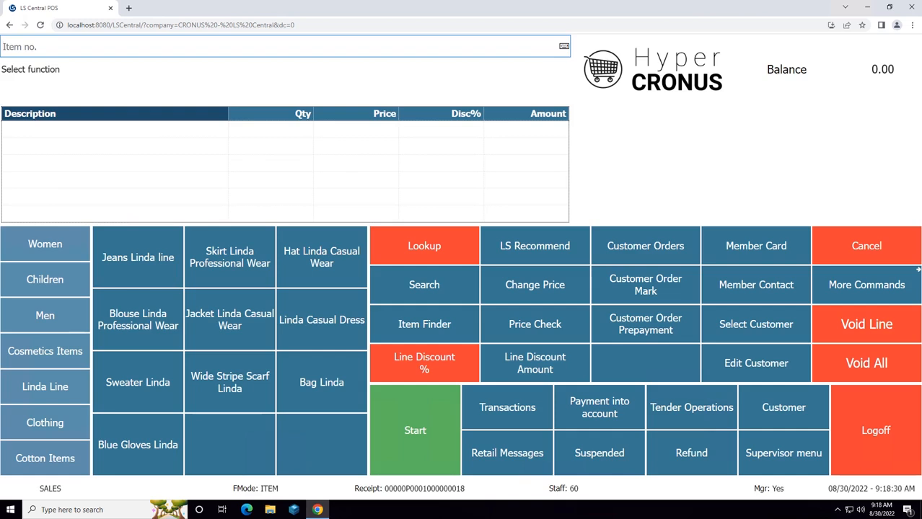
# Step: Log off the POS, log on again as 45 Leo POS, and start a new sale
pyautogui.click(881, 457)
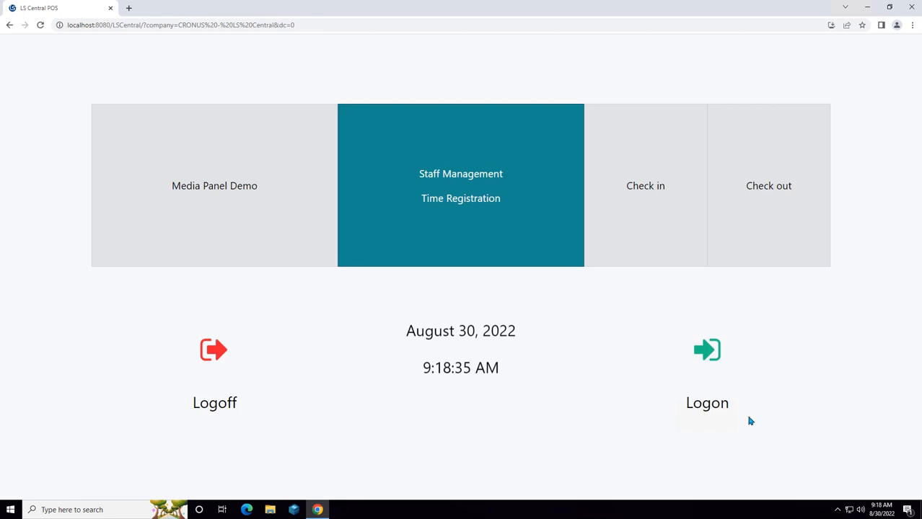
pyautogui.click(705, 352)
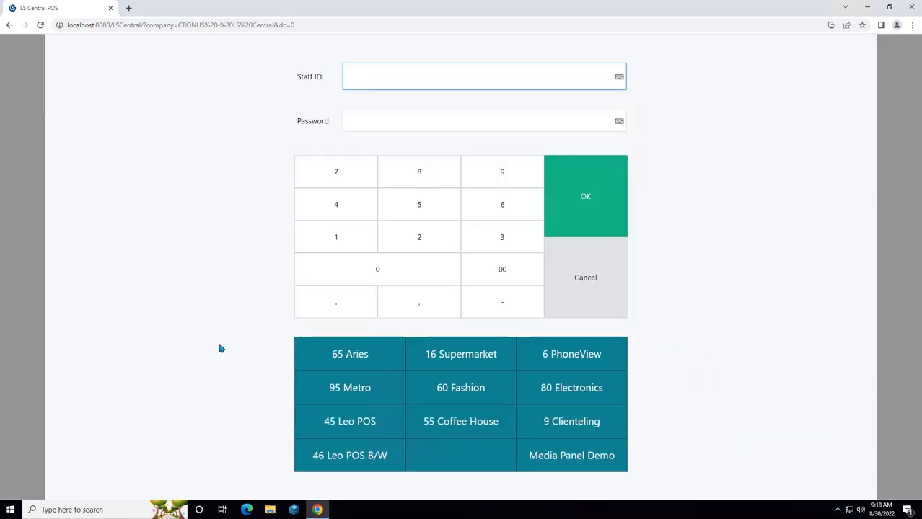
pyautogui.click(358, 429)
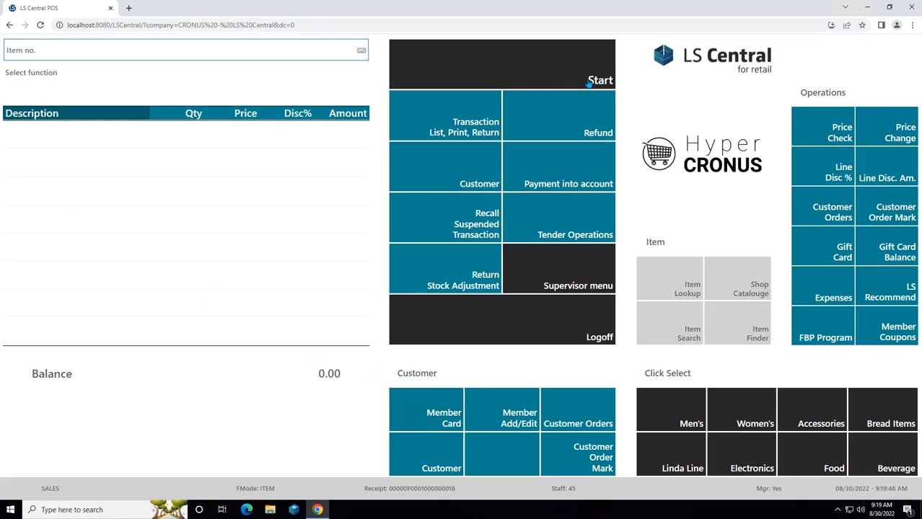
pyautogui.click(589, 84)
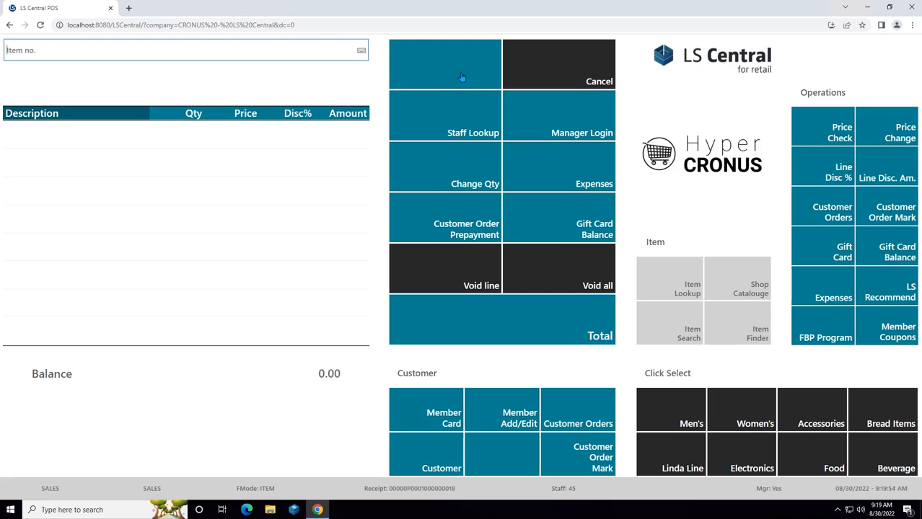
# Step: Set up the empty sales menu button beside Cancel as New Menu with command MENU and parameter New, and test it
pyautogui.rightClick(458, 73)
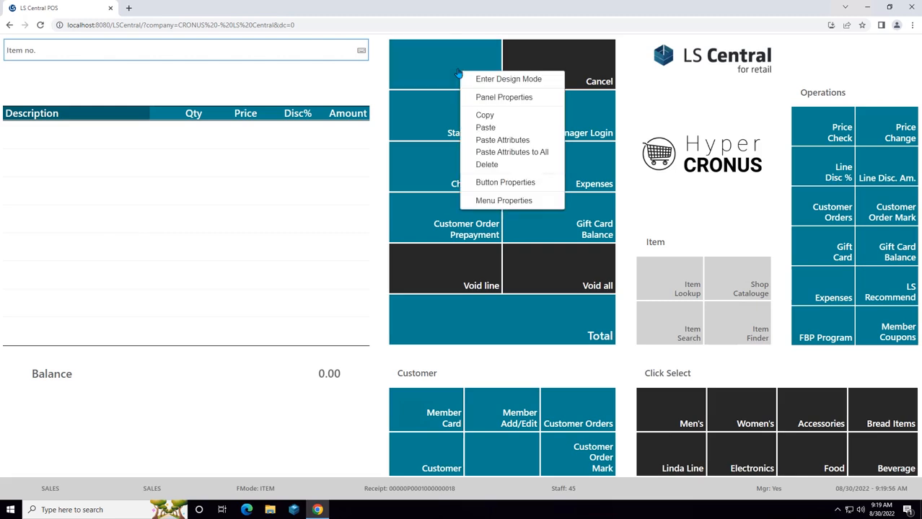
pyautogui.click(496, 183)
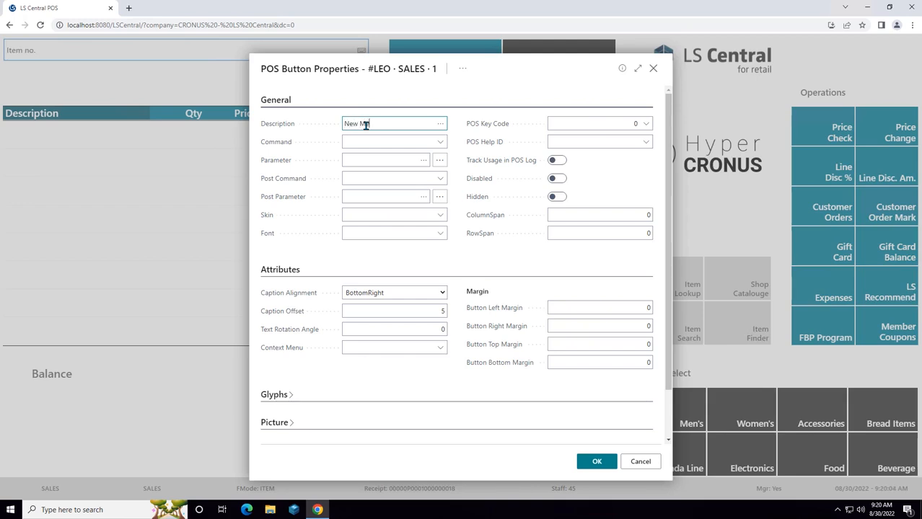
pyautogui.press('Tab')
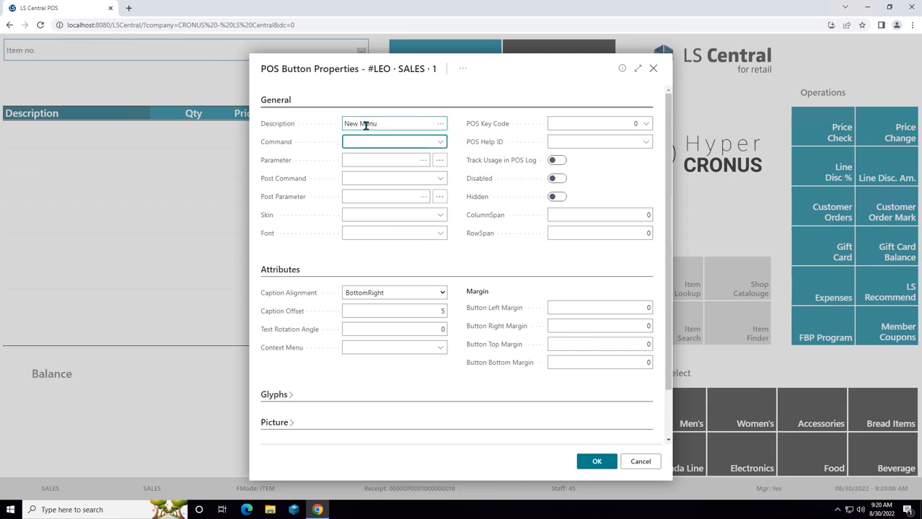
pyautogui.write('Menu')
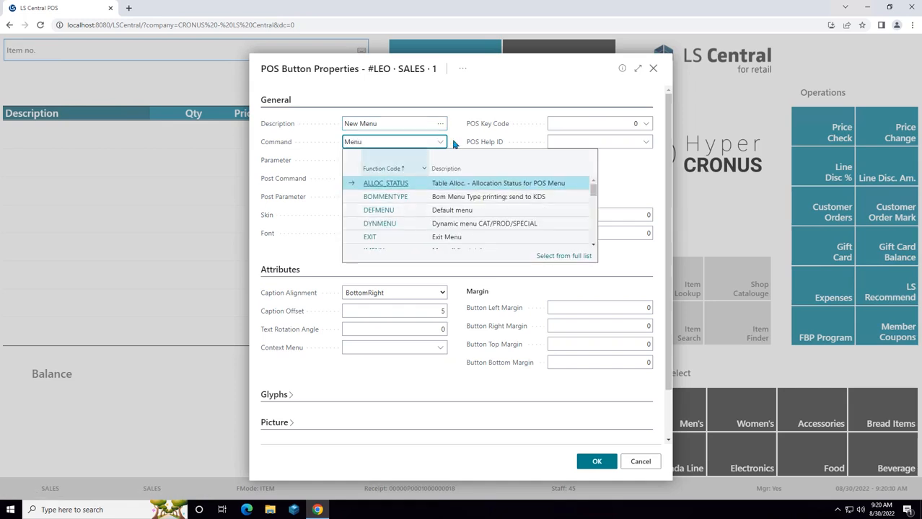
pyautogui.scroll(-2, 593, 247)
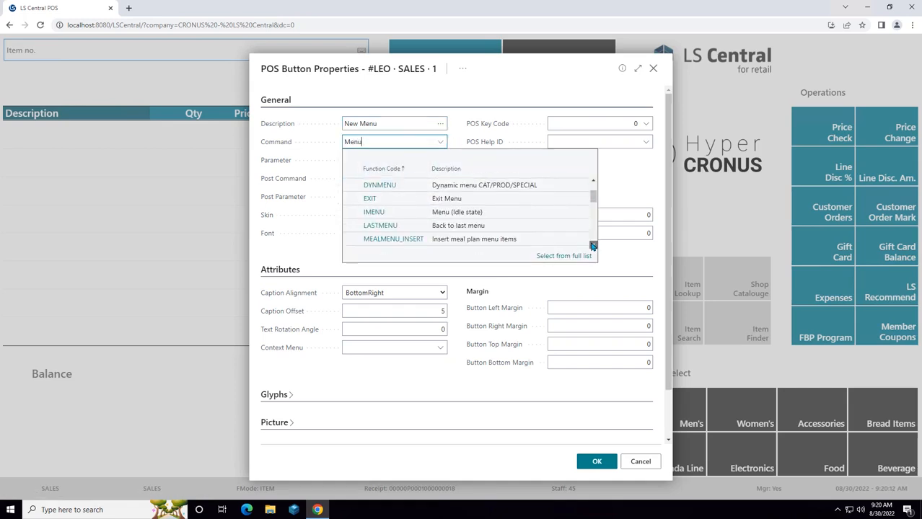
pyautogui.click(402, 216)
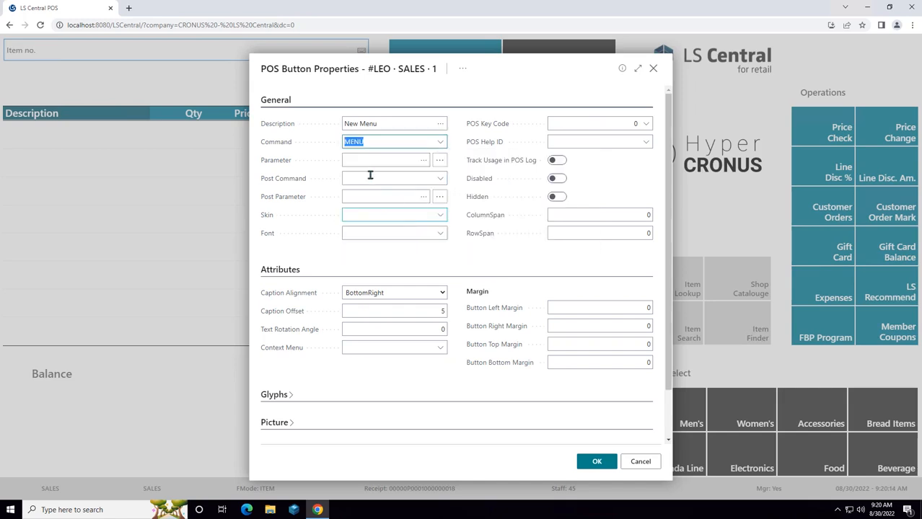
pyautogui.click(365, 162)
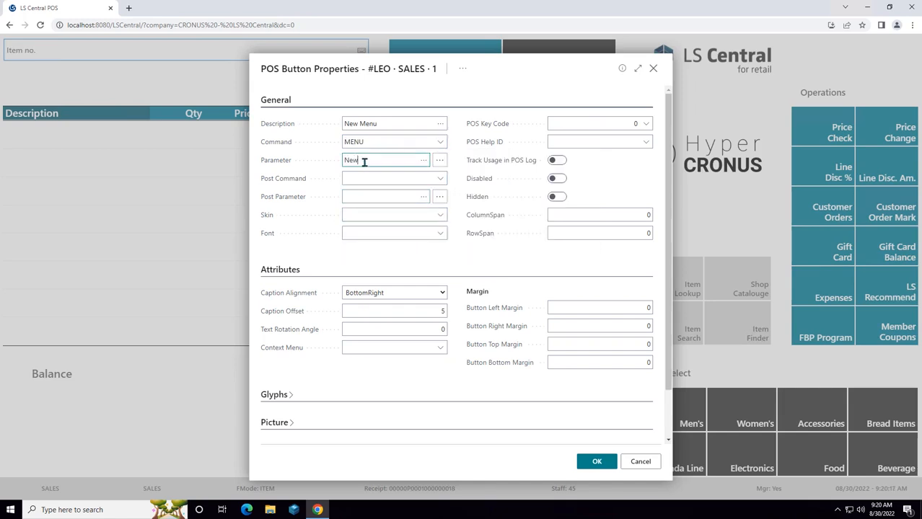
pyautogui.click(588, 465)
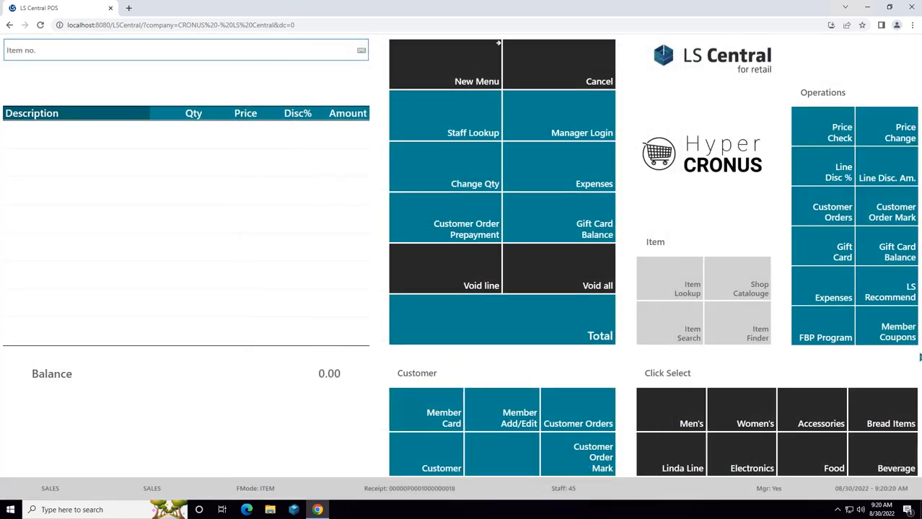
pyautogui.click(453, 73)
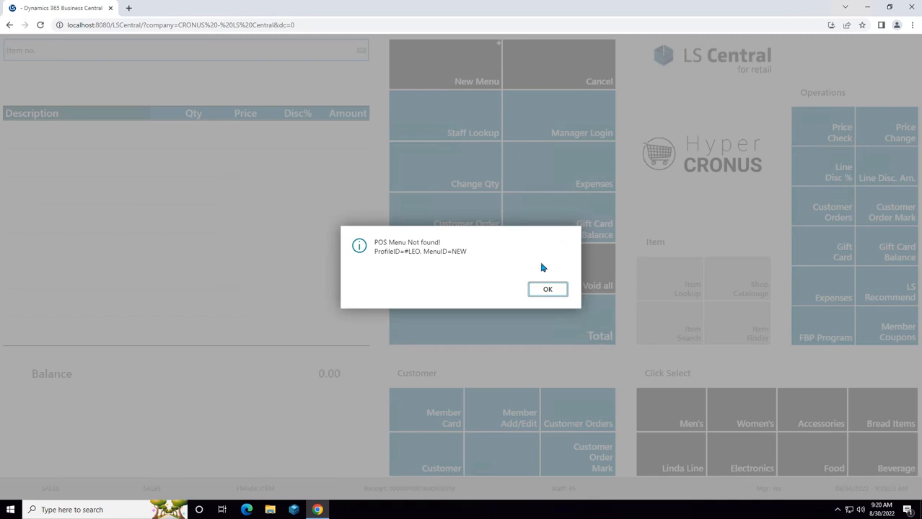